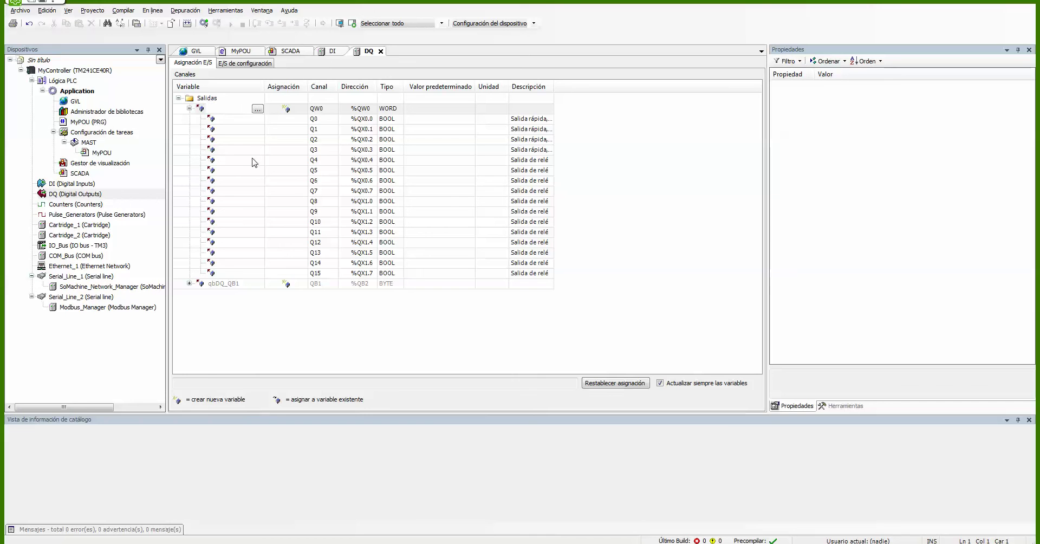
# Step: Assign the existing global variable Q4_L1 to digital output channel Q4 and widen the Variable column to show the full name
pyautogui.click(255, 161)
pyautogui.click(257, 161)
pyautogui.click(258, 160)
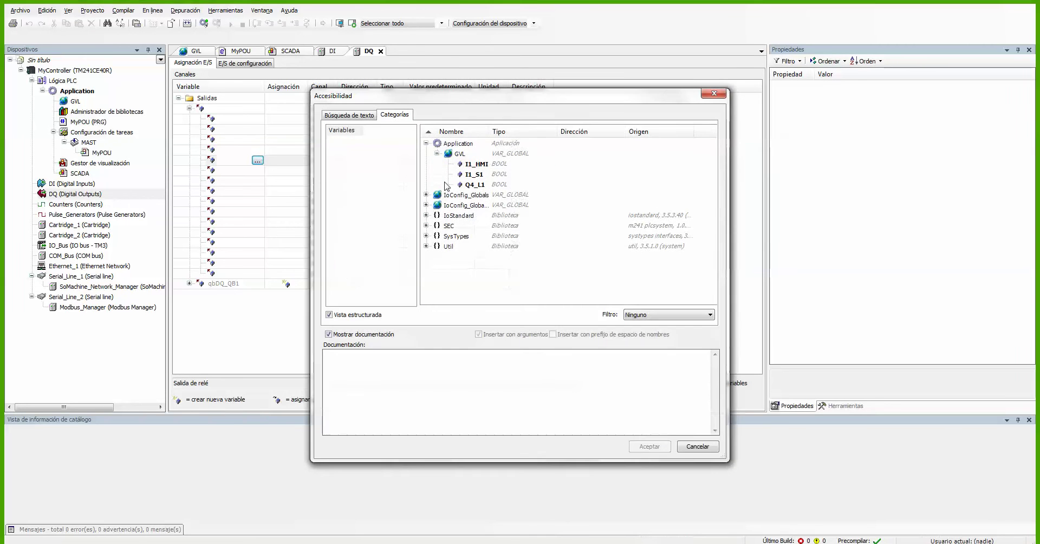
pyautogui.doubleClick(476, 185)
pyautogui.click(448, 202)
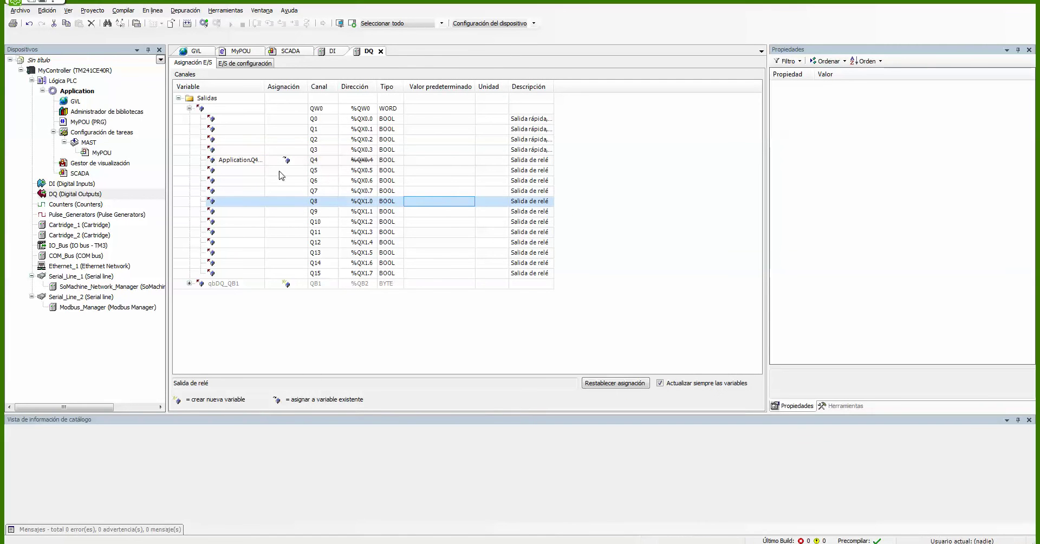
pyautogui.moveTo(264, 88); pyautogui.dragTo(290, 92)
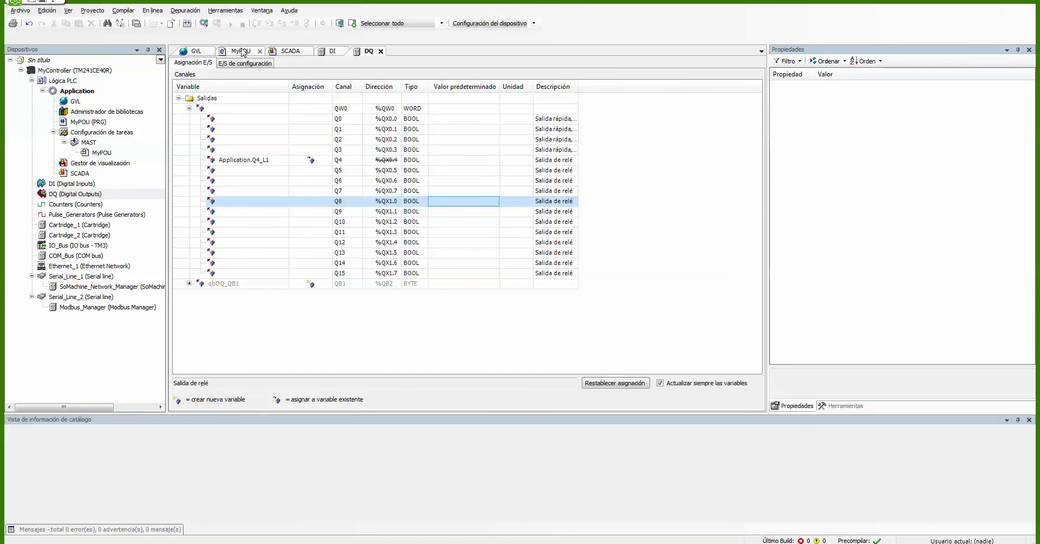
# Step: Review the global variable list, the SCADA screen and the digital input wiring diagram in the PDF guide
pyautogui.click(208, 51)
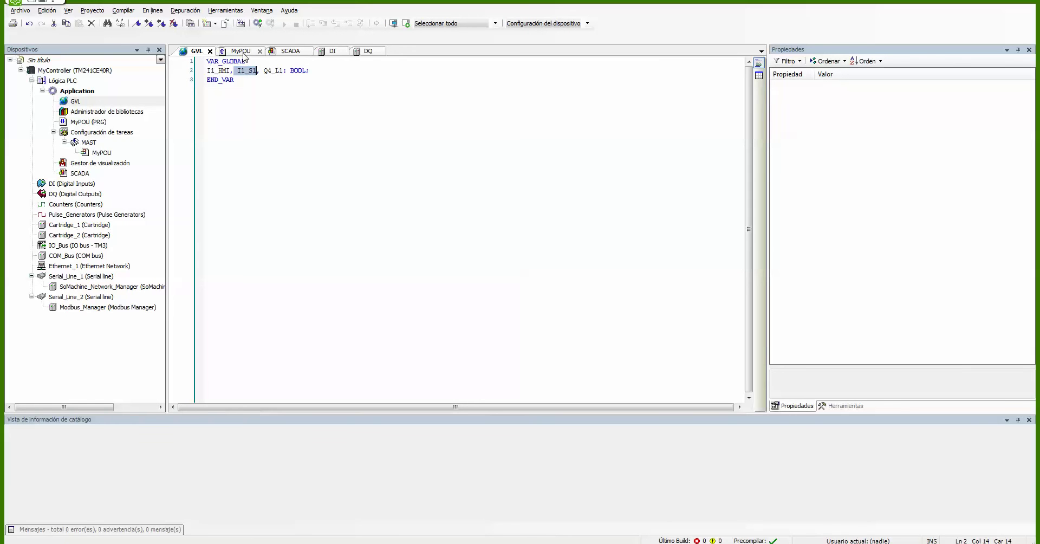
pyautogui.click(282, 53)
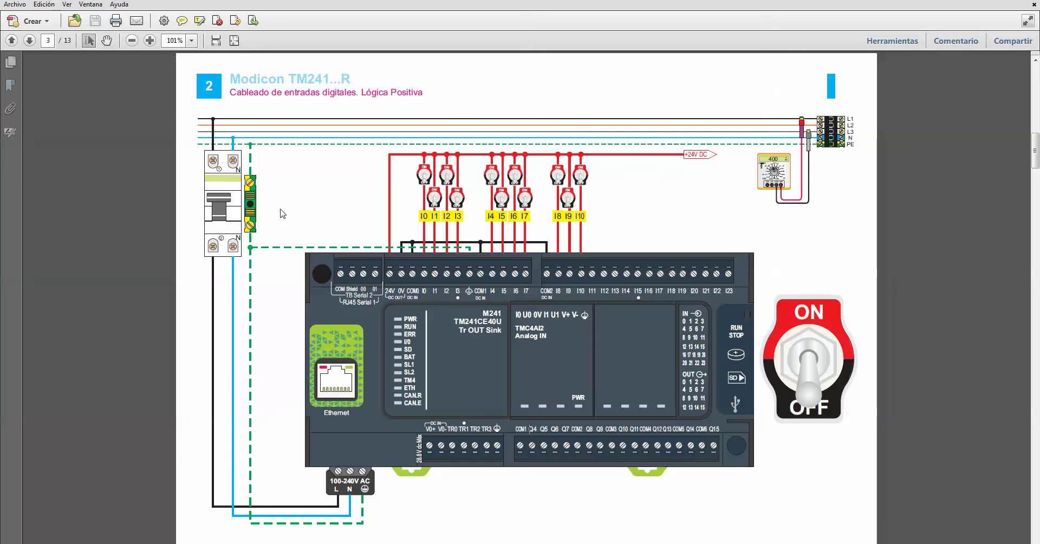
pyautogui.scroll(2, 277, 252)
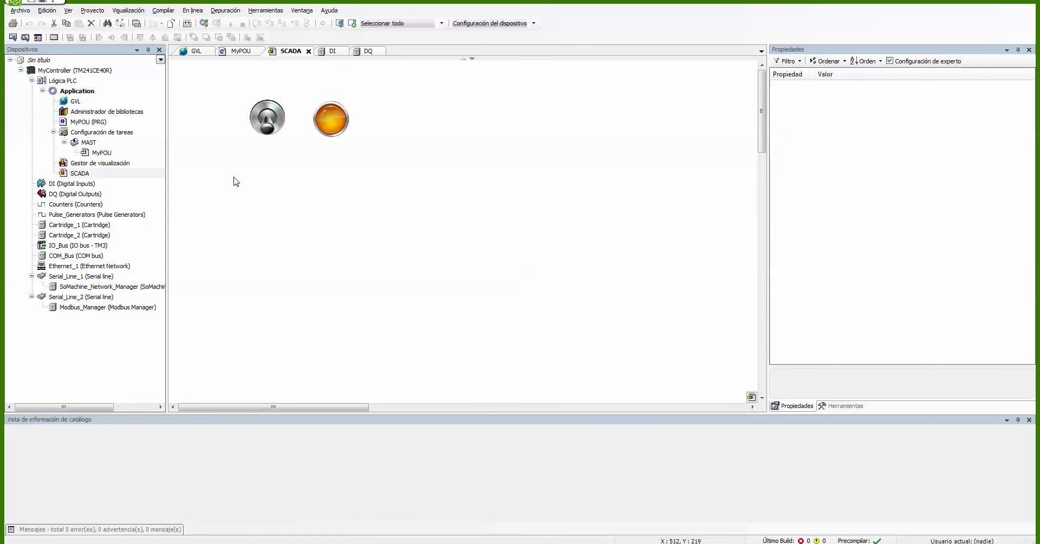
# Step: Open MyController's controller selection and identify the TM241CE40R with its optical signal, consulting the connection diagrams in the PDF guide
pyautogui.doubleClick(101, 72)
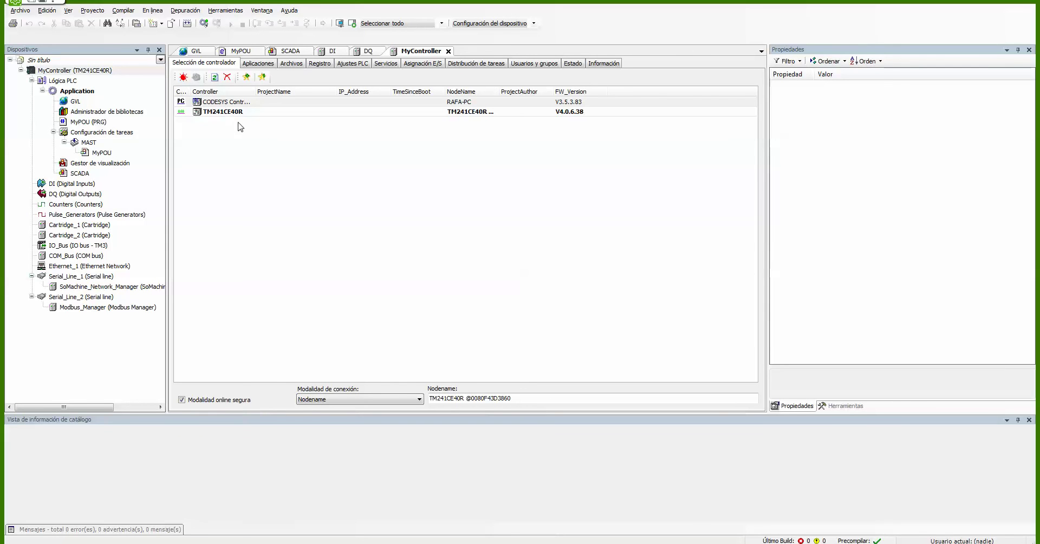
pyautogui.moveTo(218, 107)
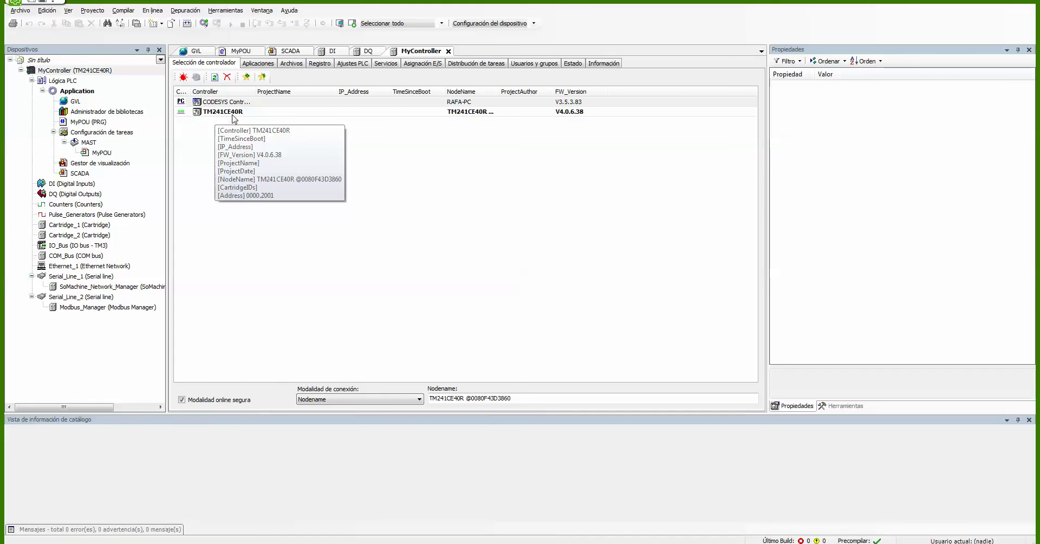
pyautogui.click(232, 115)
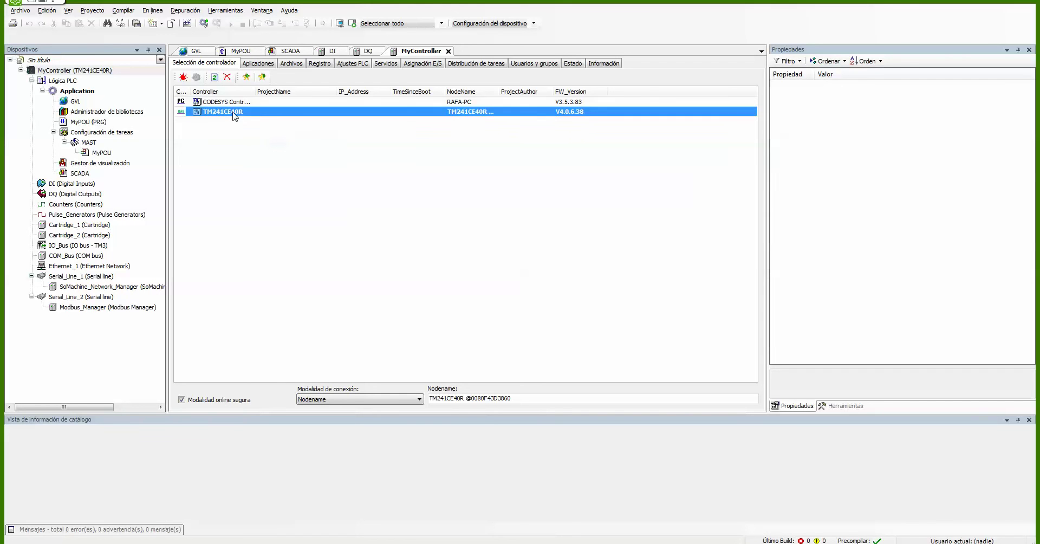
pyautogui.click(184, 78)
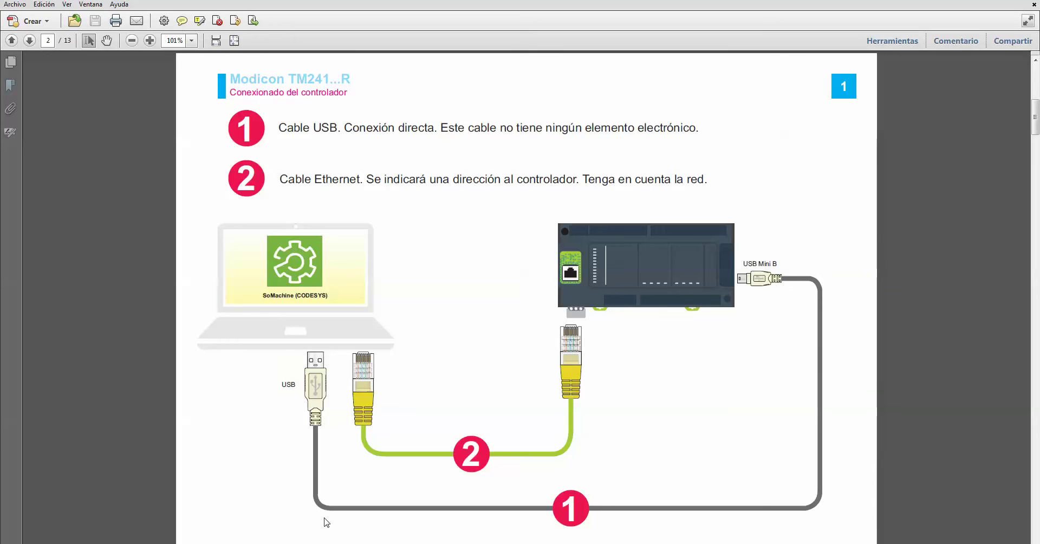
pyautogui.scroll(-3, 326, 522)
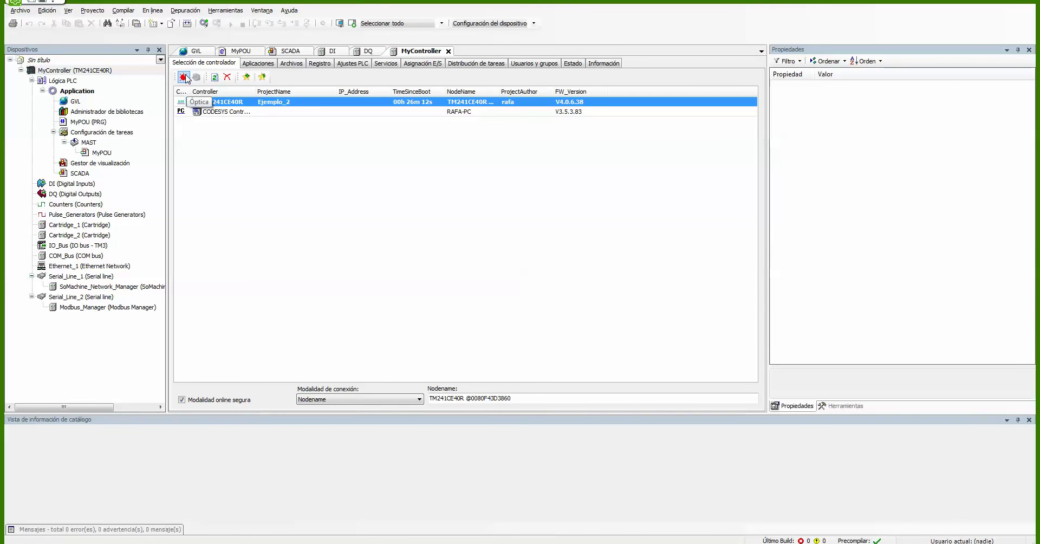
# Step: Try to log in to the controller with the CODESYS Control entry highlighted in the controller list
pyautogui.click(262, 112)
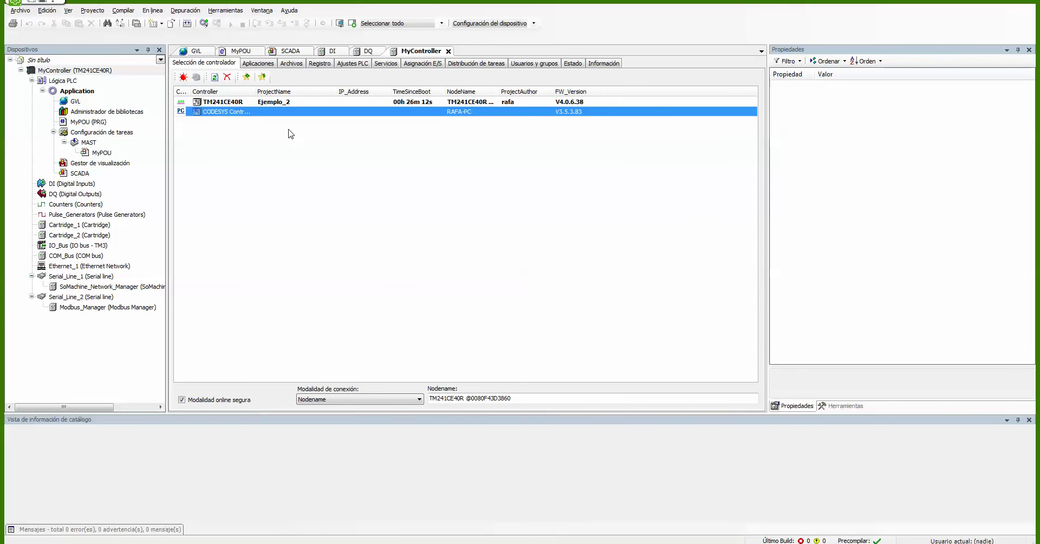
pyautogui.moveTo(286, 118)
pyautogui.click(208, 25)
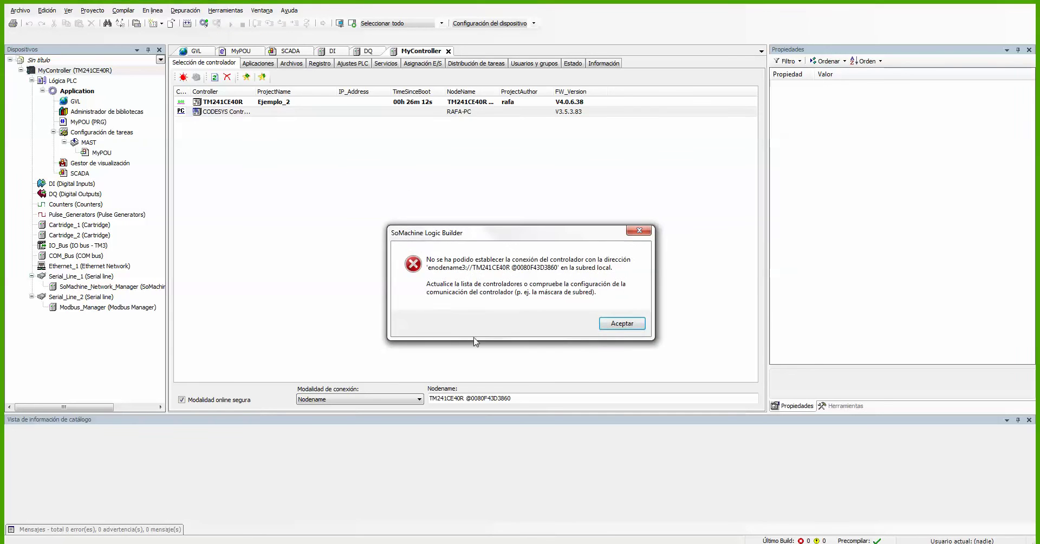
pyautogui.click(621, 323)
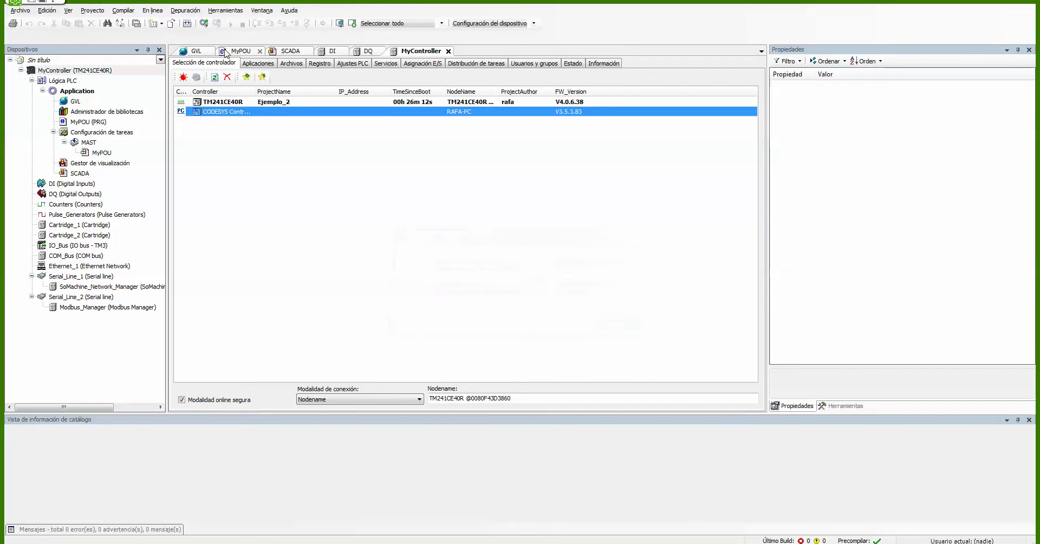
# Step: Log in to the TM241CE40R node, accept the safety warning and replace the controller's application with the project's application
pyautogui.hotkey('alt', 'F8')
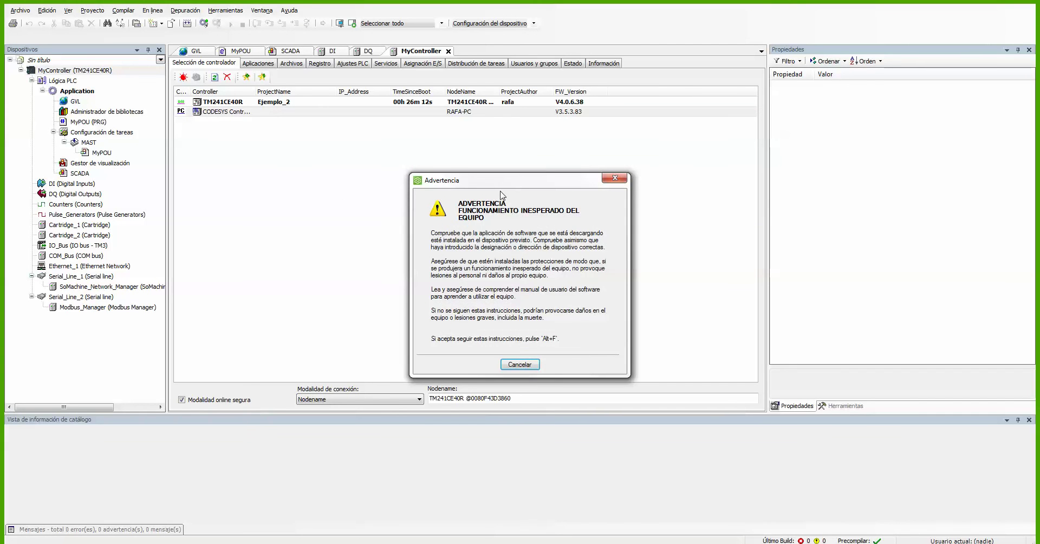
pyautogui.moveTo(501, 181); pyautogui.dragTo(494, 155)
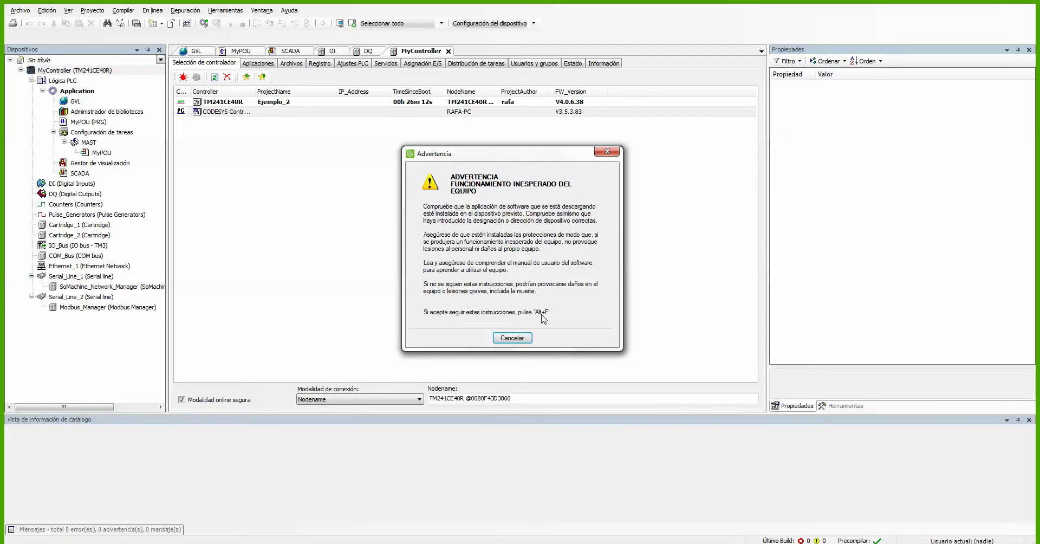
pyautogui.hotkey('alt', 'f')
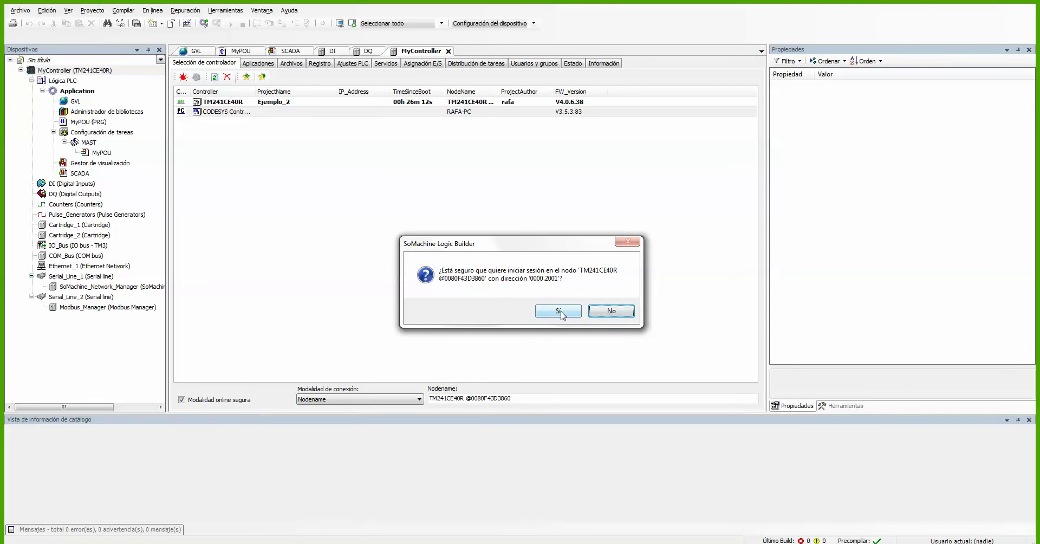
pyautogui.click(560, 313)
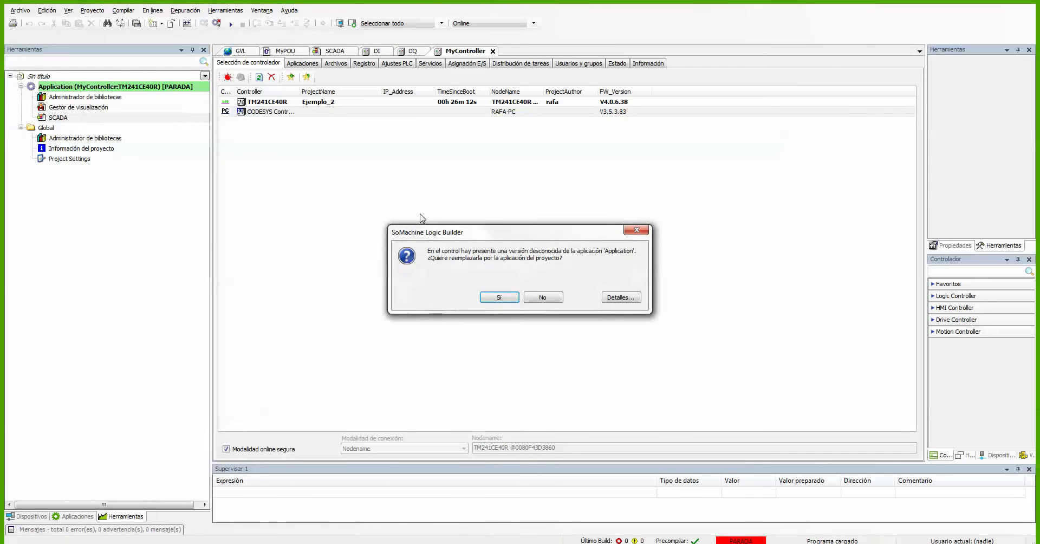
pyautogui.click(507, 297)
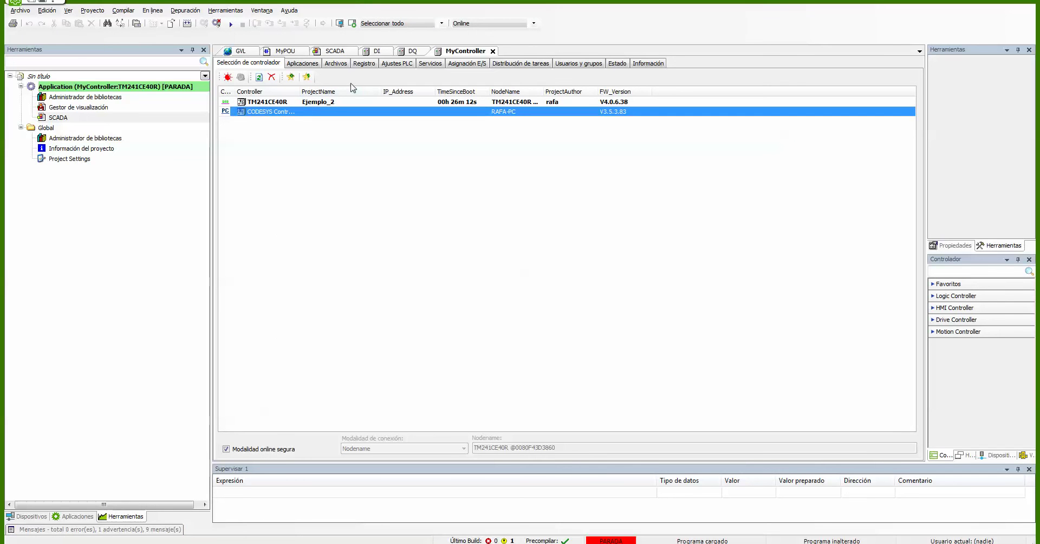
# Step: Start the application on the controller and open the SCADA visualization
pyautogui.click(230, 25)
pyautogui.click(535, 311)
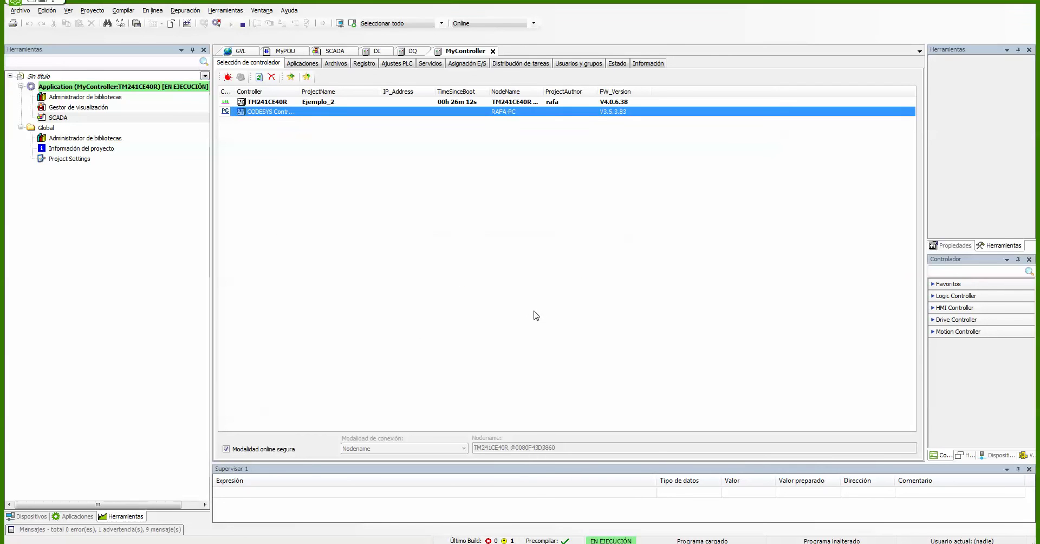
pyautogui.click(330, 51)
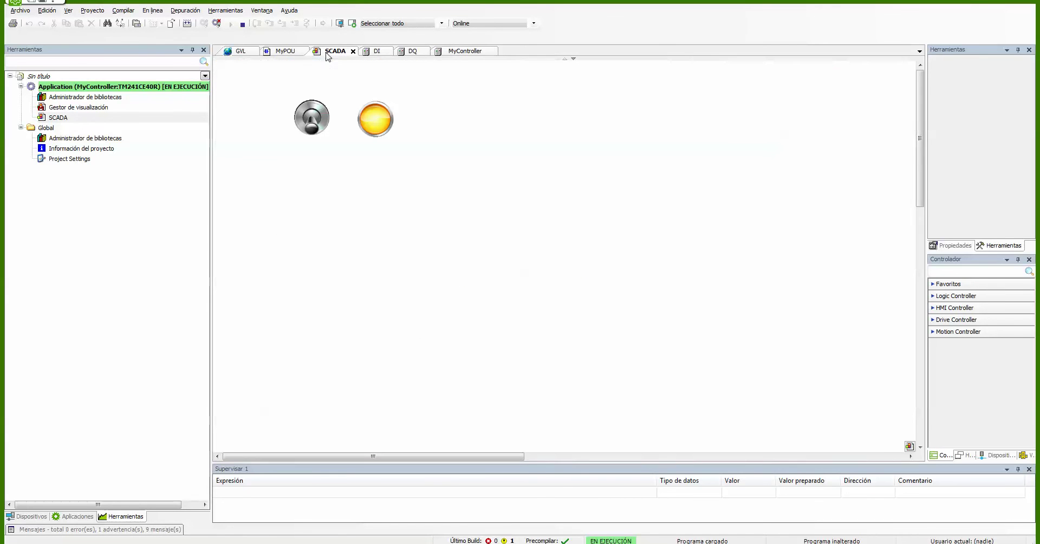
# Step: Toggle the SCADA switch on and off repeatedly to test the lamp on the running controller
pyautogui.click(309, 125)
pyautogui.click(308, 125)
pyautogui.click(309, 124)
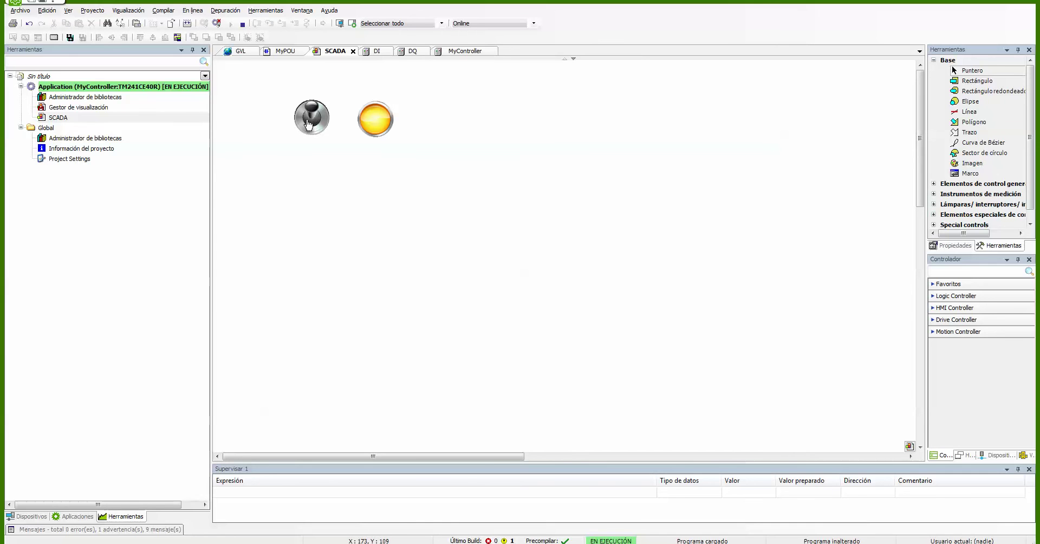
pyautogui.click(309, 125)
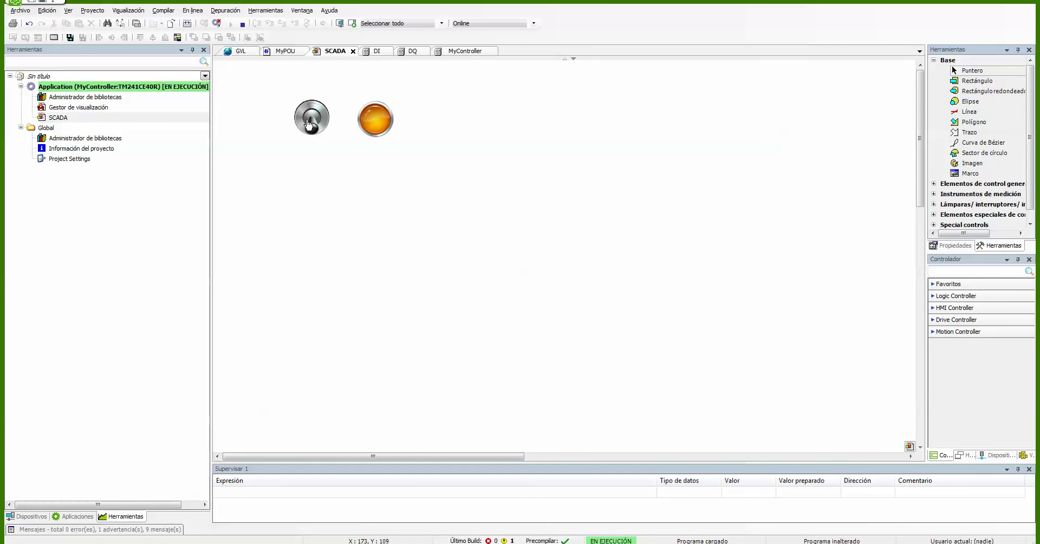
pyautogui.click(308, 124)
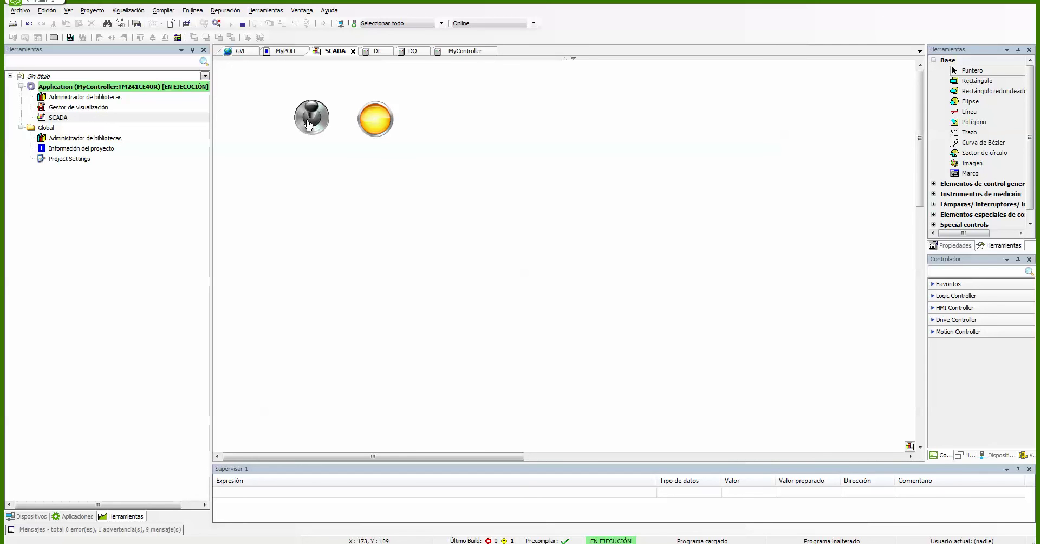
pyautogui.click(308, 124)
pyautogui.click(308, 124)
pyautogui.click(308, 124)
pyautogui.click(308, 124)
pyautogui.click(308, 124)
# Step: Undock the SCADA screen into a floating window and place it over the online MyPOU ladder program
pyautogui.moveTo(330, 53); pyautogui.dragTo(564, 173)
pyautogui.click(266, 51)
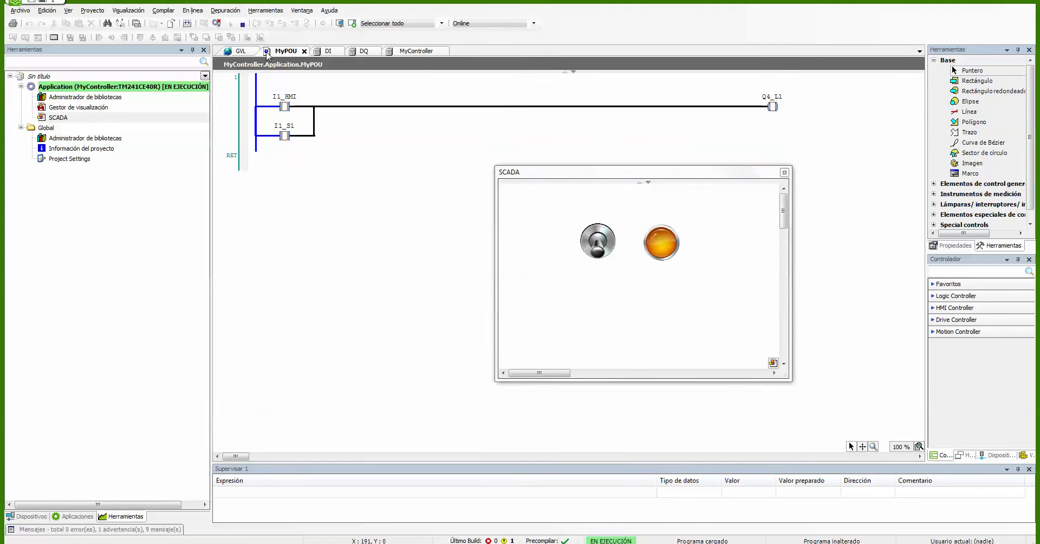
pyautogui.moveTo(353, 80); pyautogui.dragTo(352, 185)
pyautogui.moveTo(542, 173); pyautogui.dragTo(516, 153)
# Step: Toggle the floating SCADA switch repeatedly while monitoring I1_HMI, I1_S1 and Q4_L1 in the global variable list
pyautogui.click(557, 224)
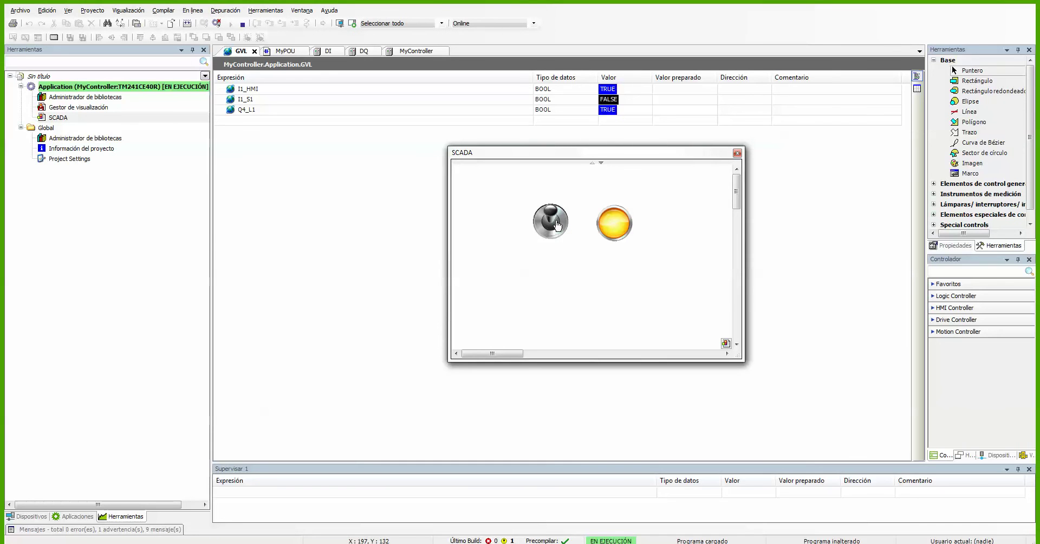
pyautogui.click(557, 224)
pyautogui.click(558, 224)
pyautogui.click(558, 224)
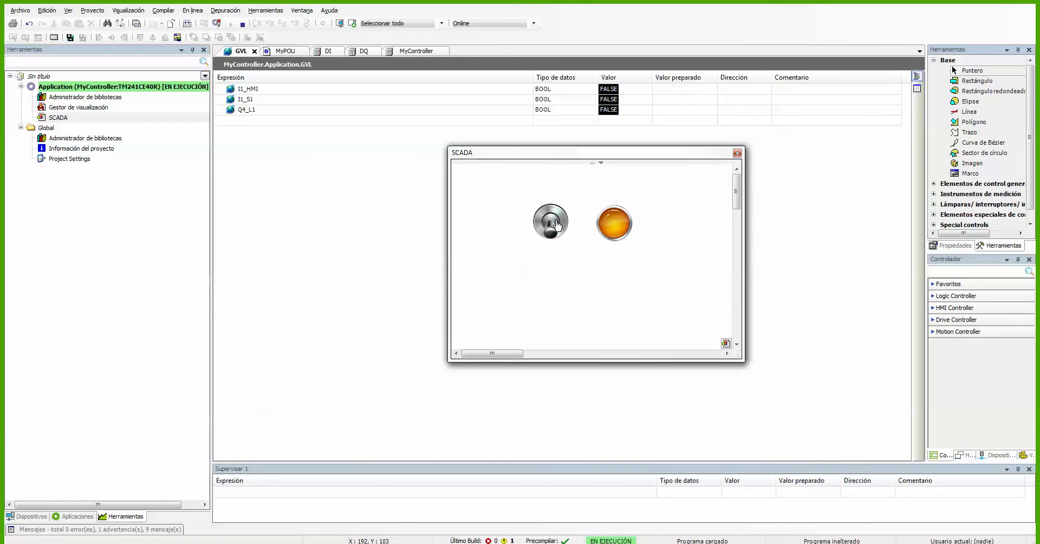
pyautogui.click(558, 225)
pyautogui.click(557, 225)
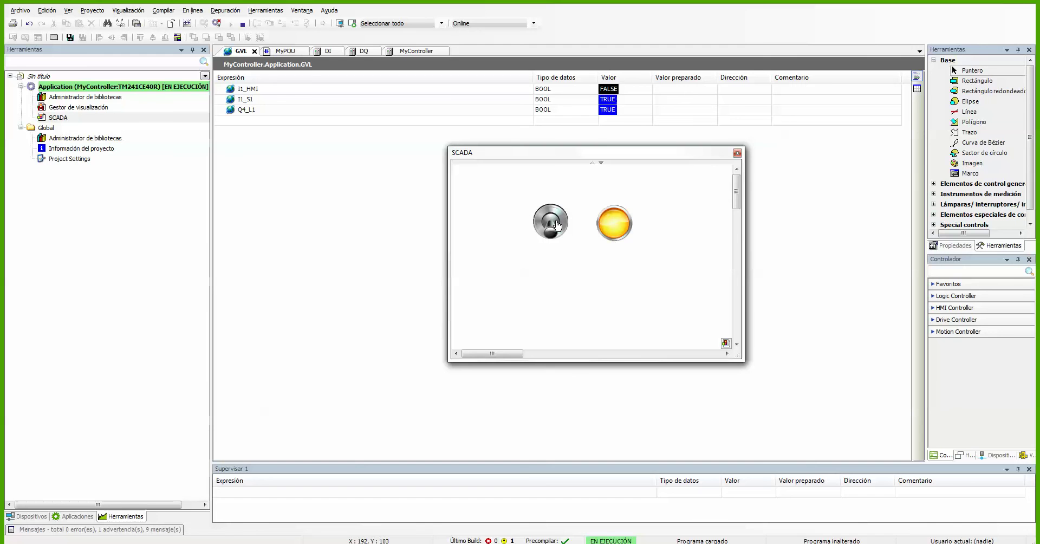
# Step: Stop the running application and log out of the controller
pyautogui.click(242, 24)
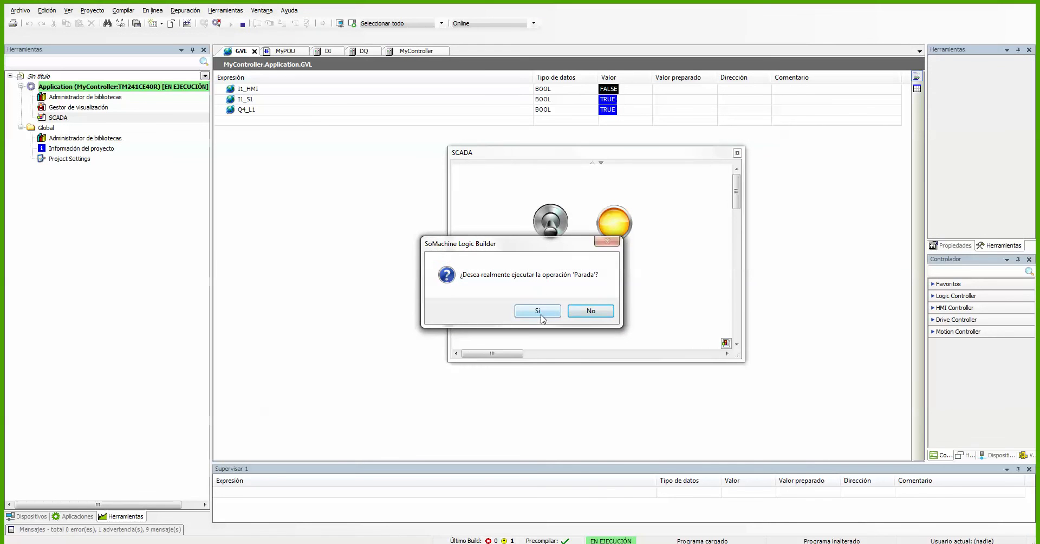
pyautogui.click(539, 311)
pyautogui.click(271, 24)
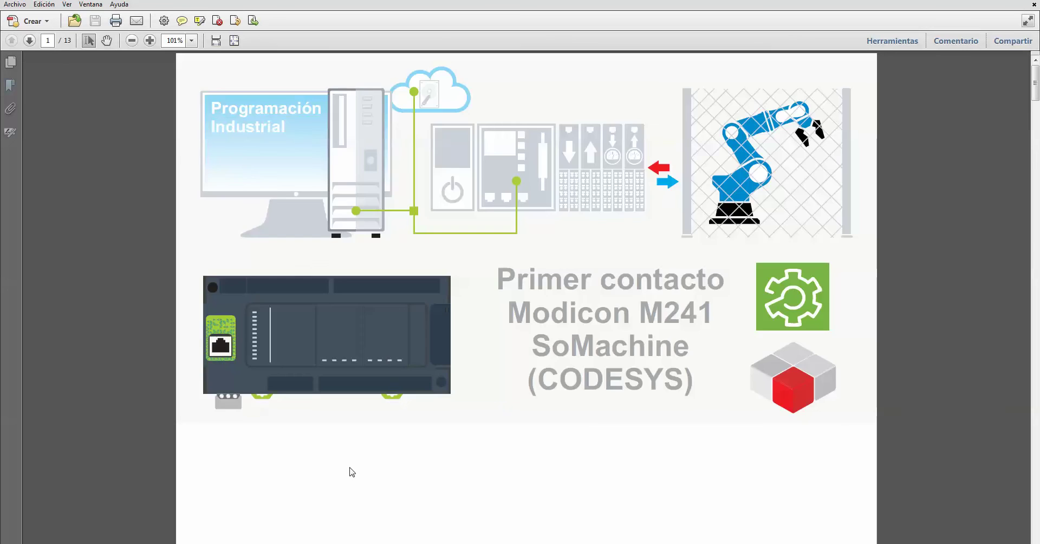
# Step: Check the connection guide, reopen MyController's controller list and widen the NodeName column to compare the detected USB and Ethernet controllers
pyautogui.scroll(-3, 352, 472)
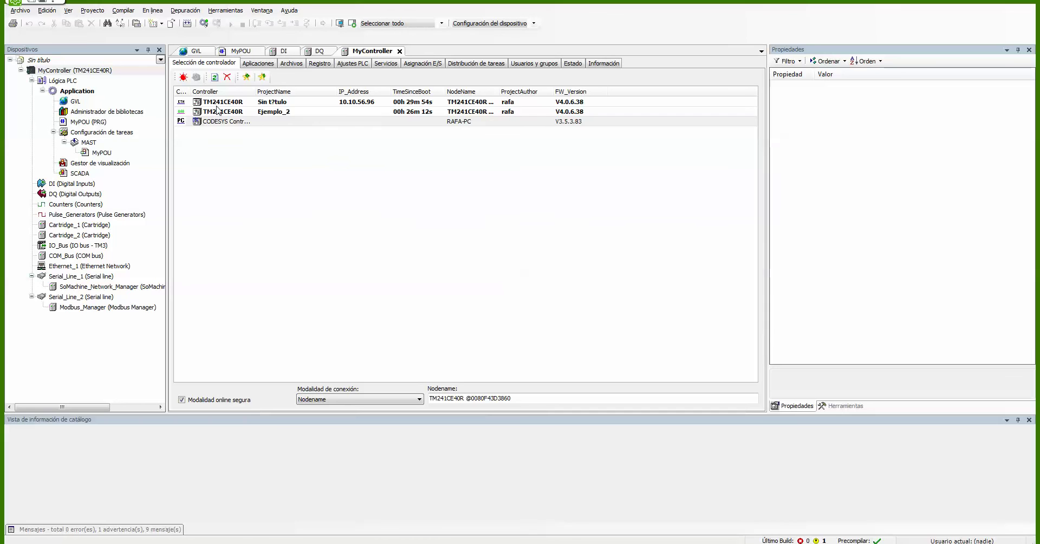
pyautogui.moveTo(216, 111)
pyautogui.click(400, 51)
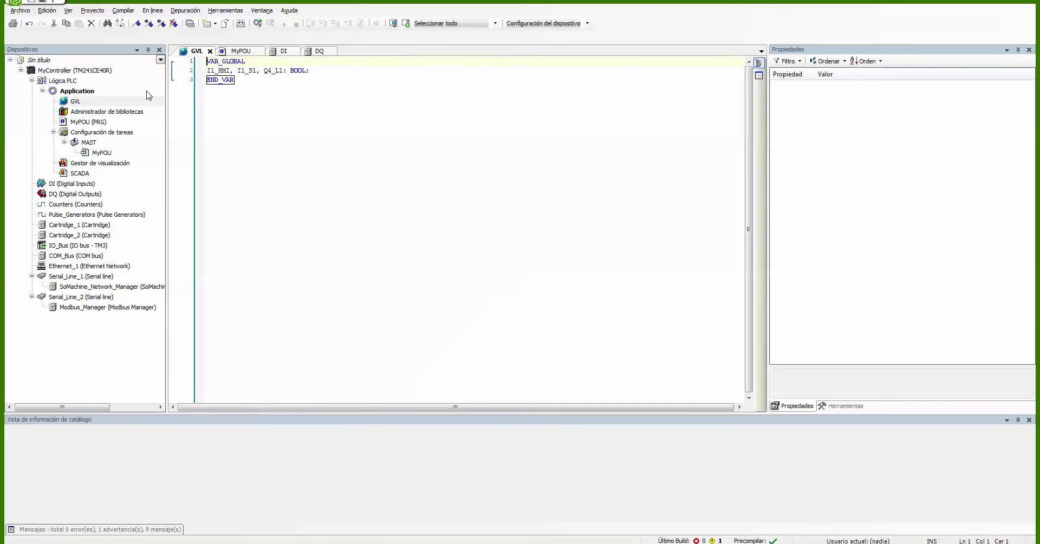
pyautogui.doubleClick(96, 71)
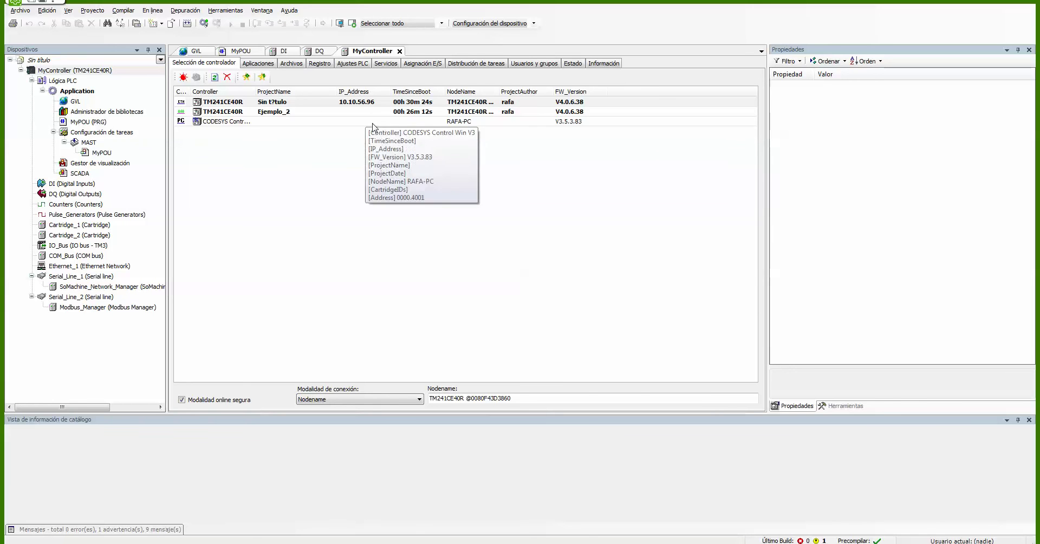
pyautogui.moveTo(498, 91); pyautogui.dragTo(550, 93)
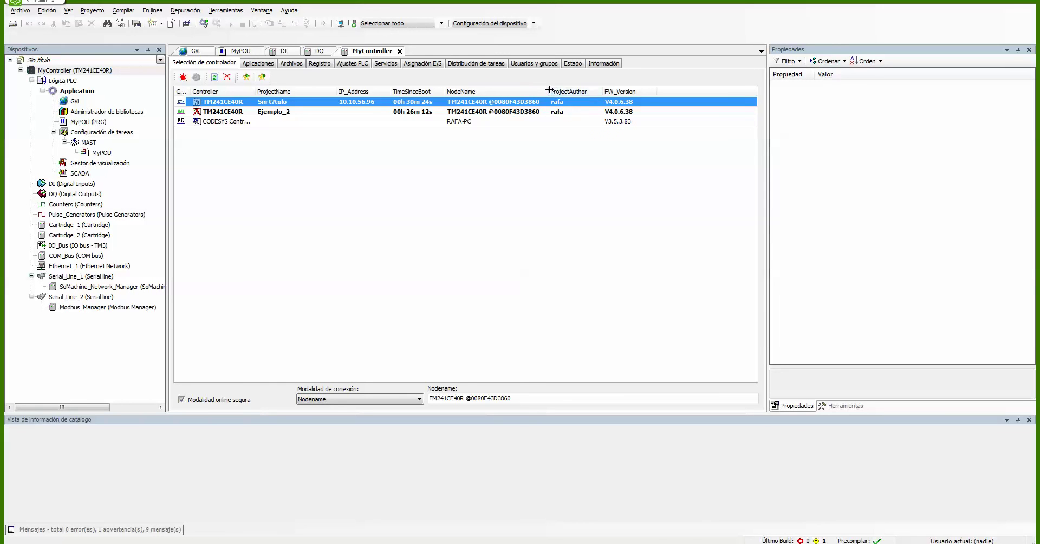
pyautogui.moveTo(549, 92); pyautogui.dragTo(523, 92)
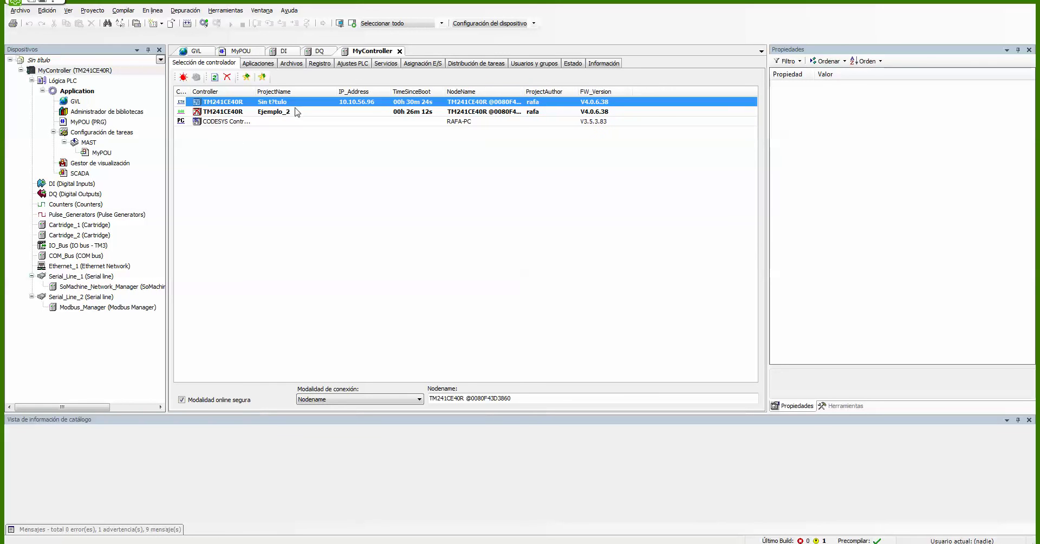
# Step: Refresh the Ethernet-connected TM241CE40R entry, then close and reopen MyController to recheck its IP address
pyautogui.moveTo(356, 106)
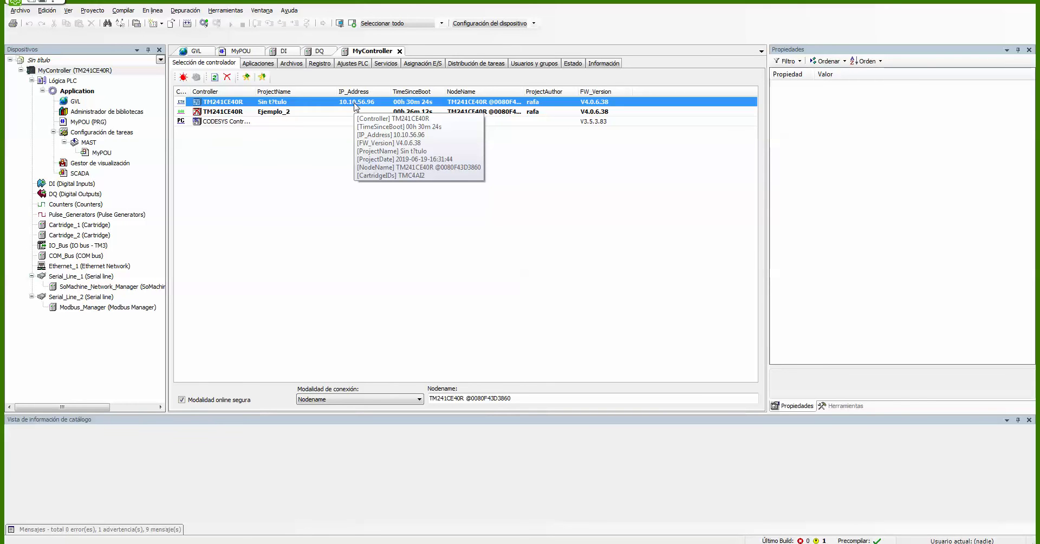
pyautogui.rightClick(356, 106)
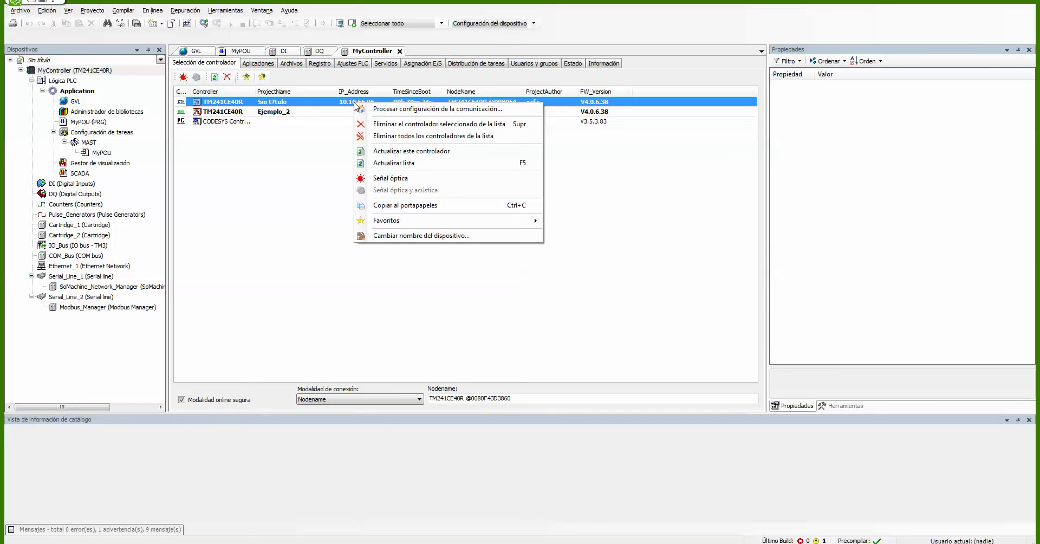
pyautogui.click(394, 153)
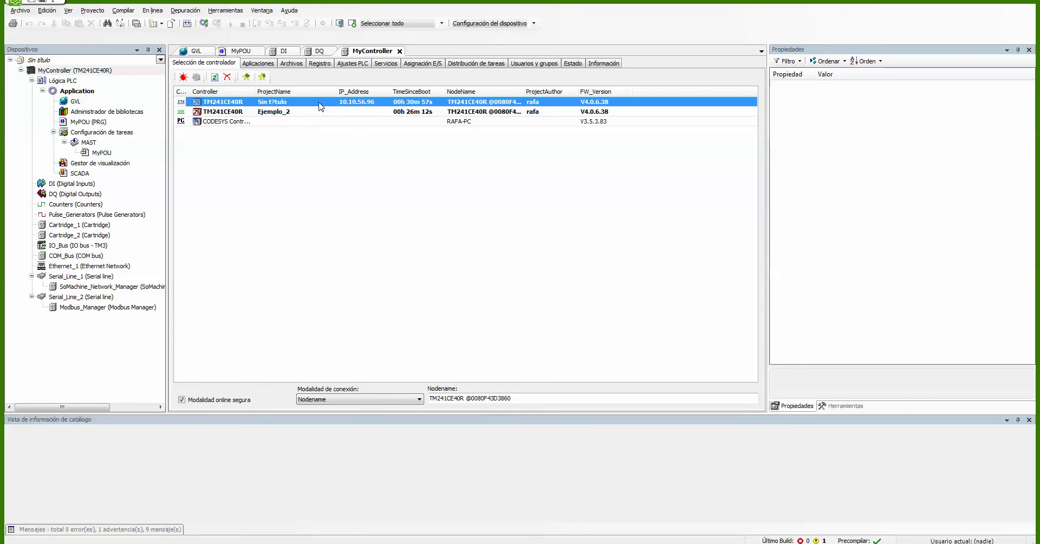
pyautogui.moveTo(319, 106)
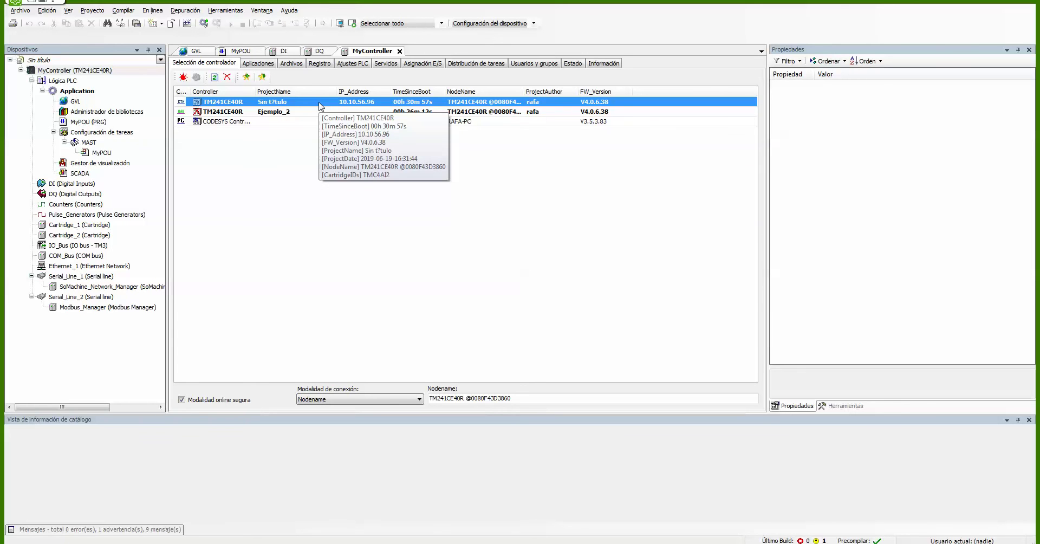
pyautogui.hotkey('ctrl', 'F4')
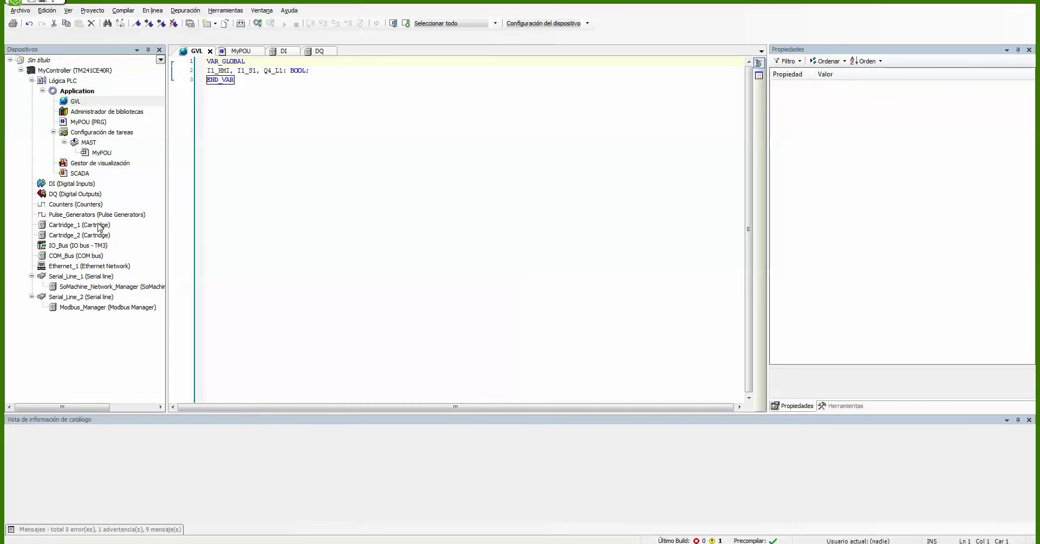
pyautogui.doubleClick(80, 71)
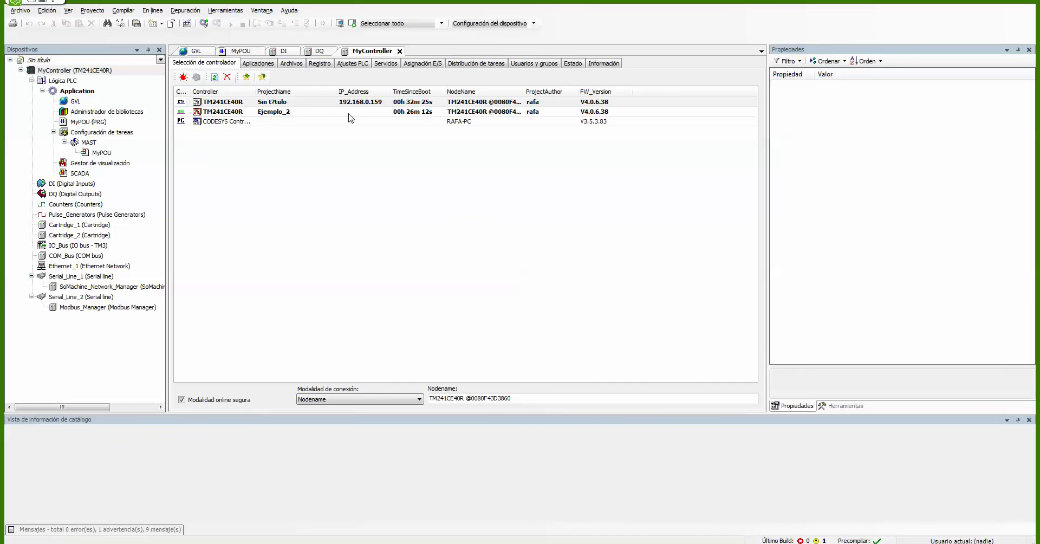
# Step: Apply the Ethernet-connected TM241CE40R's communication settings with DHCP start mode and network name my_Device
pyautogui.click(230, 102)
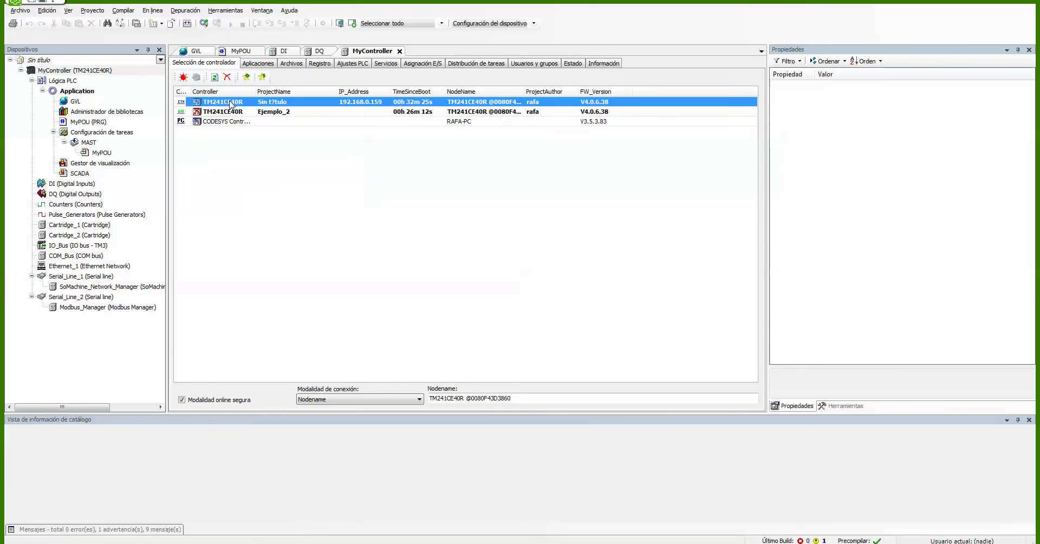
pyautogui.rightClick(231, 103)
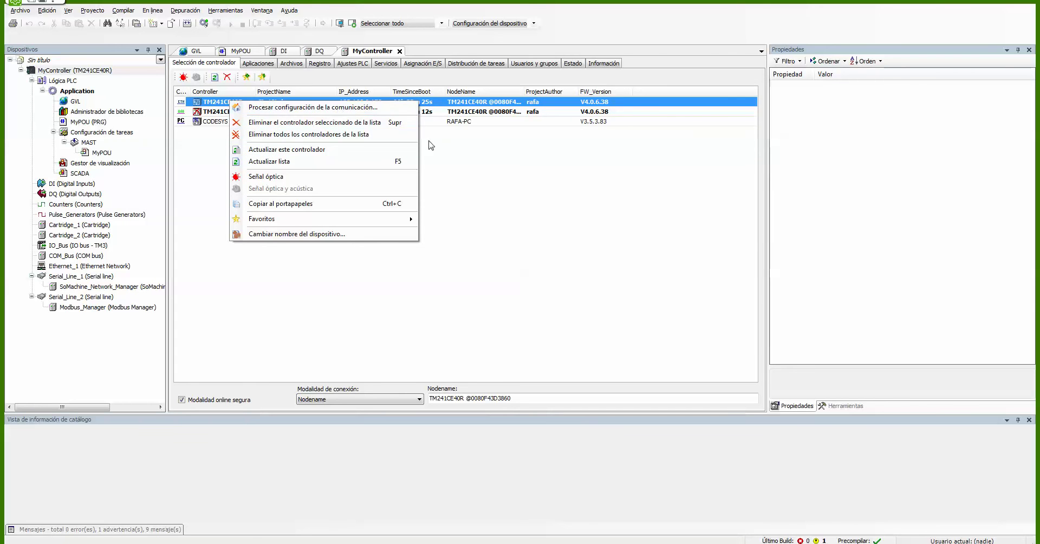
pyautogui.click(276, 108)
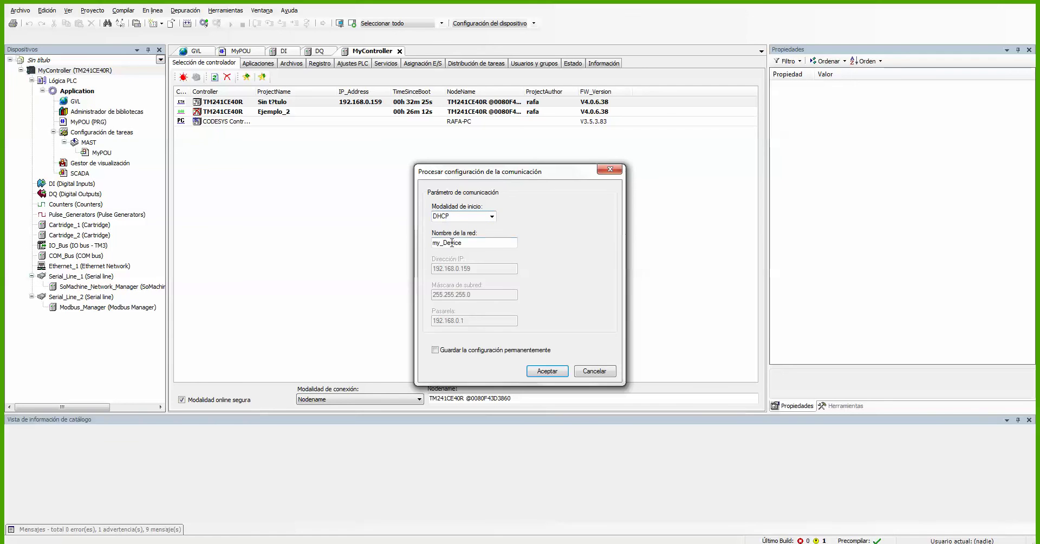
pyautogui.click(547, 371)
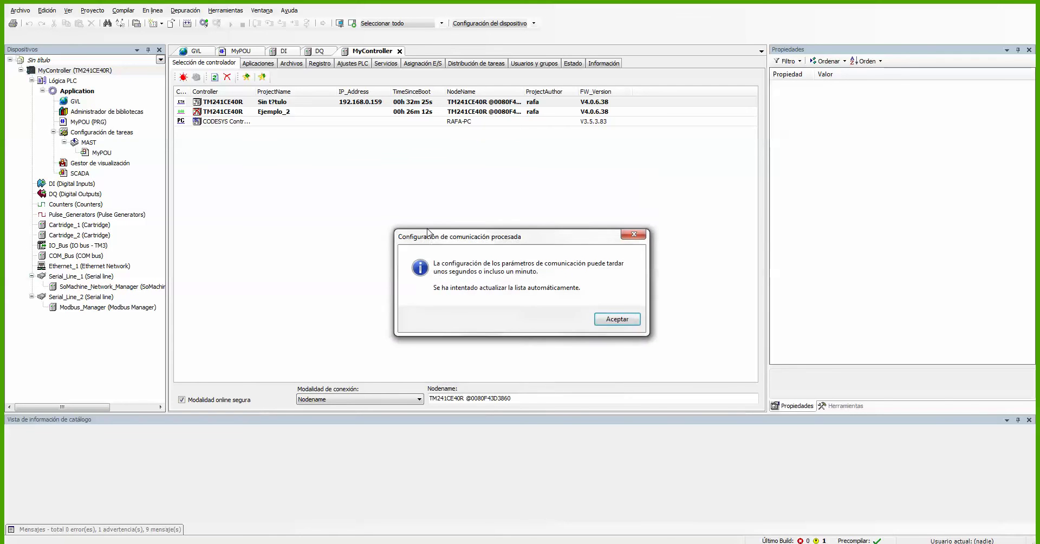
pyautogui.click(611, 319)
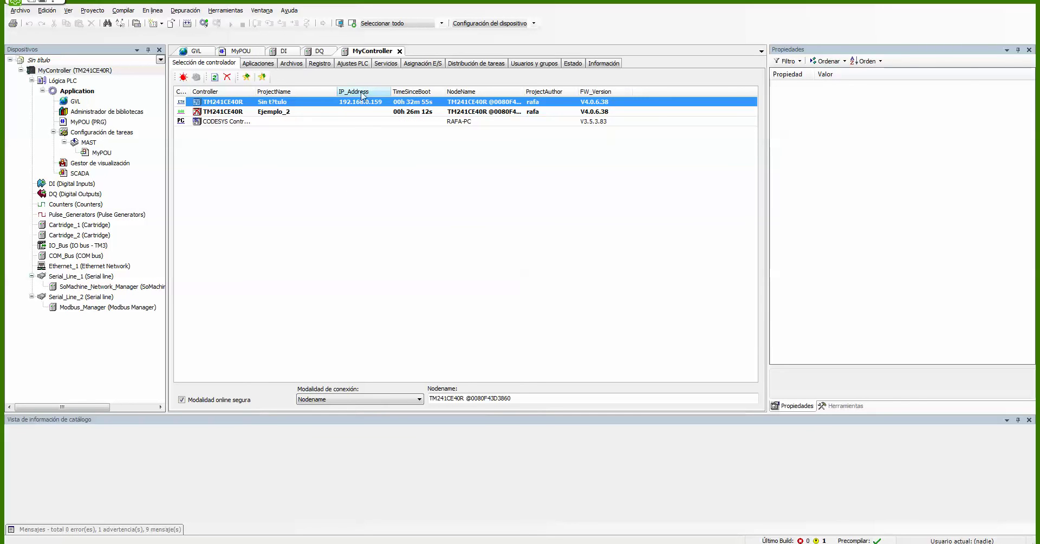
# Step: Log in to the Ethernet-connected TM241CE40R, accepting the safety warning and node confirmation, and start the application
pyautogui.rightClick(363, 110)
pyautogui.click(390, 121)
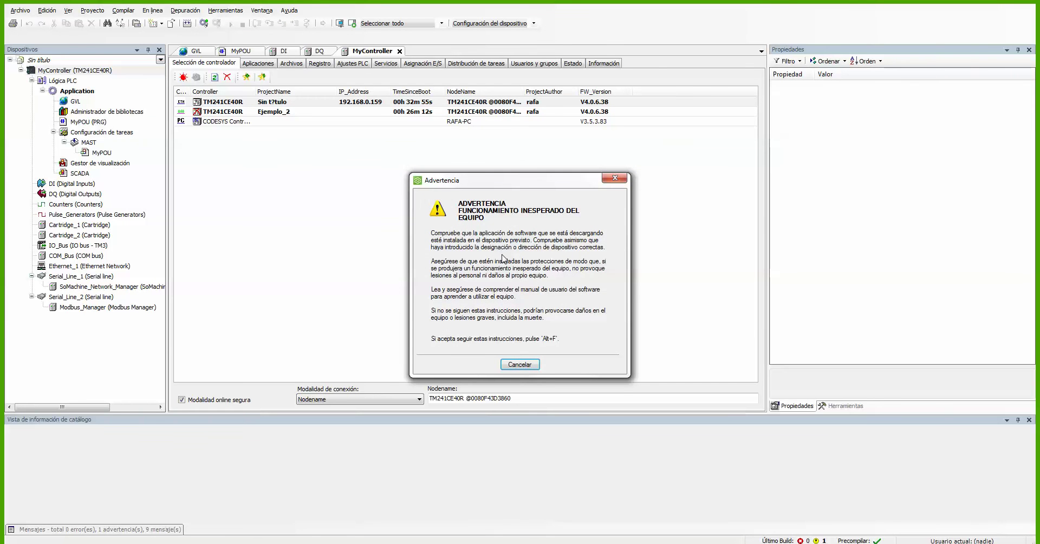
pyautogui.hotkey('alt', 'f')
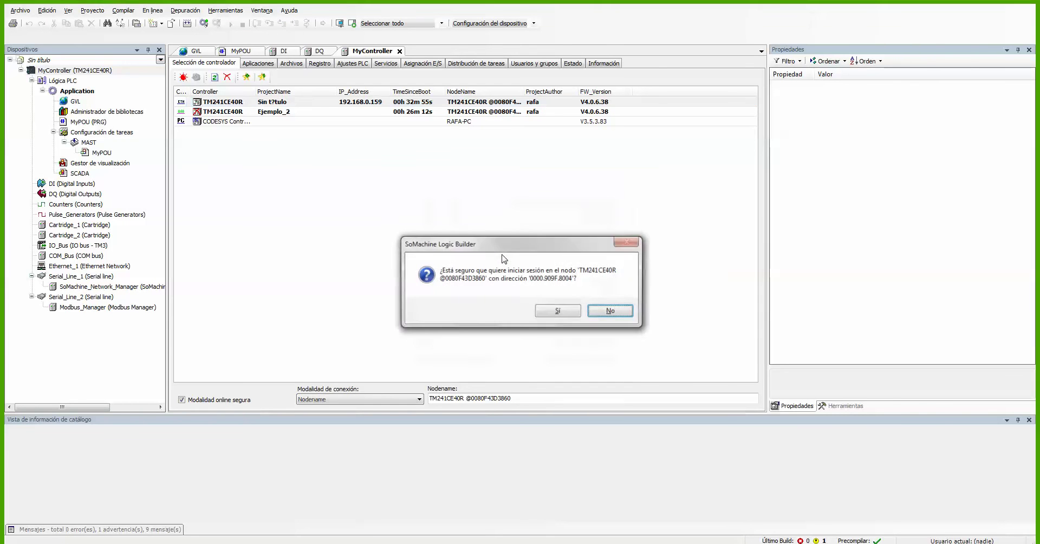
pyautogui.click(558, 310)
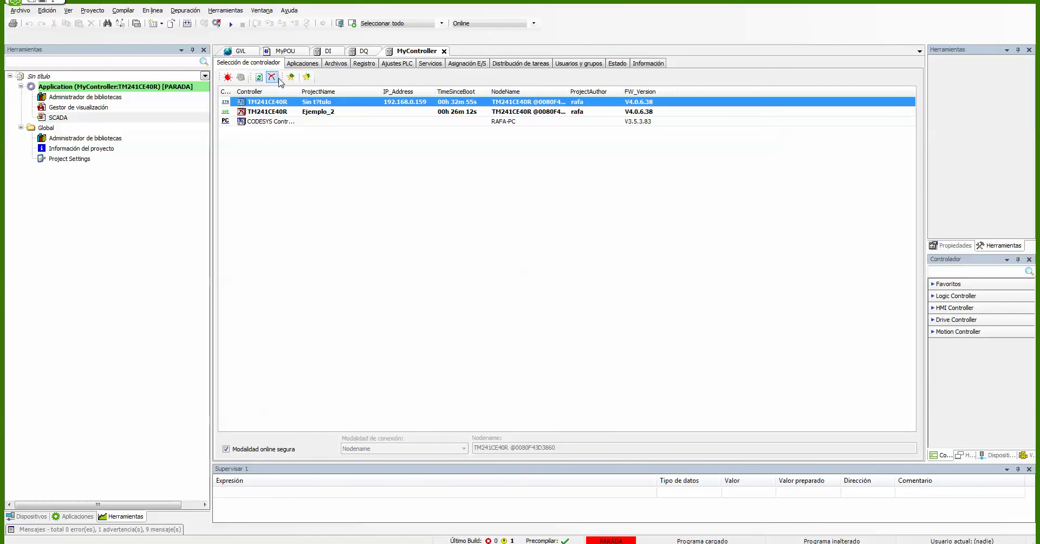
pyautogui.click(230, 24)
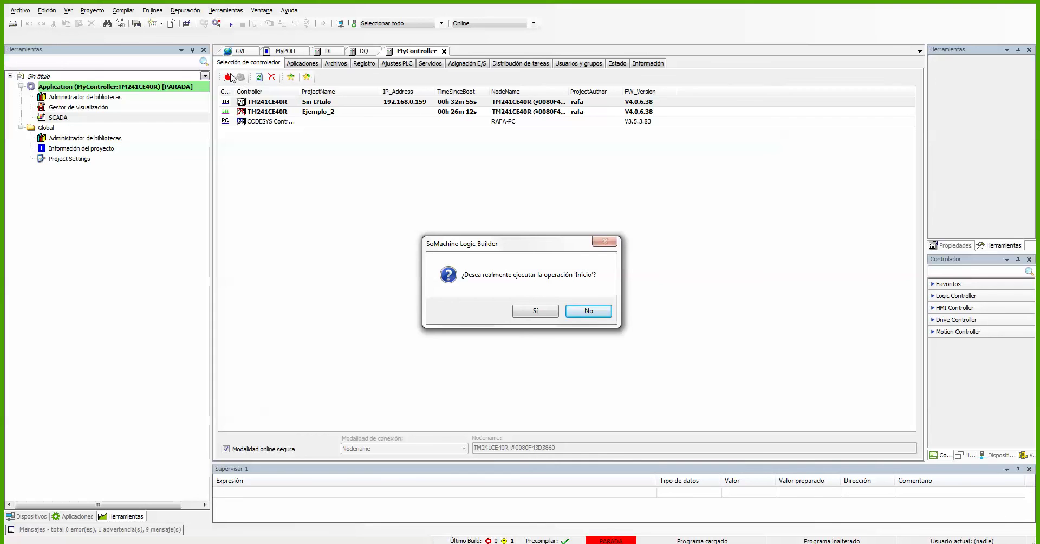
pyautogui.click(535, 311)
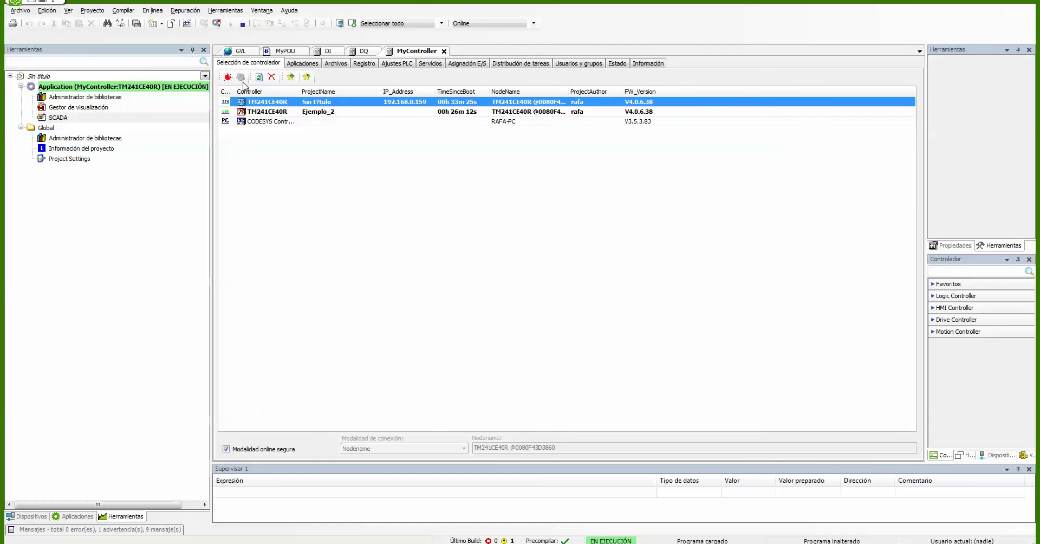
# Step: Look through the device and application trees, then open the SCADA visualization and toggle its switch to test the lamp
pyautogui.click(38, 517)
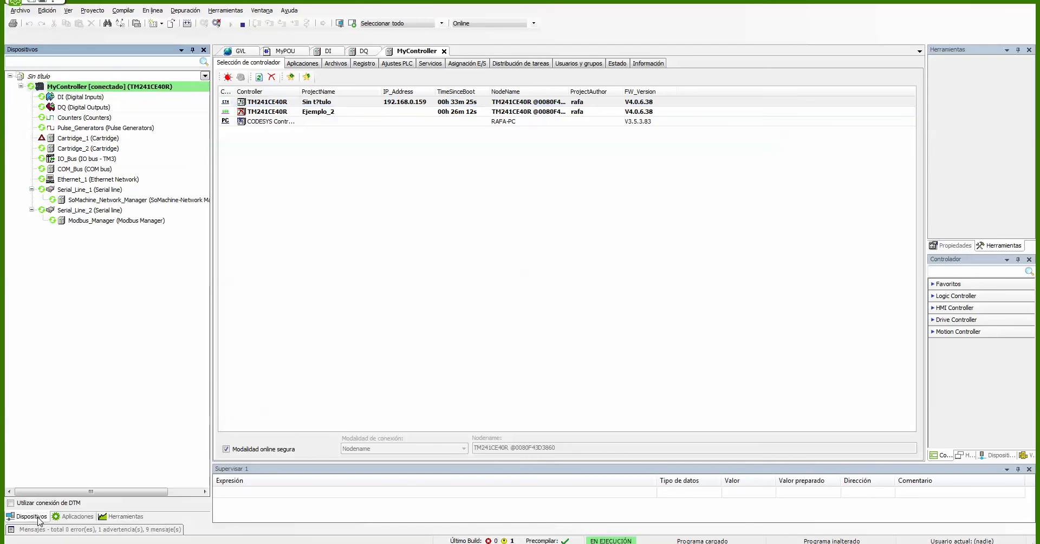
pyautogui.click(65, 516)
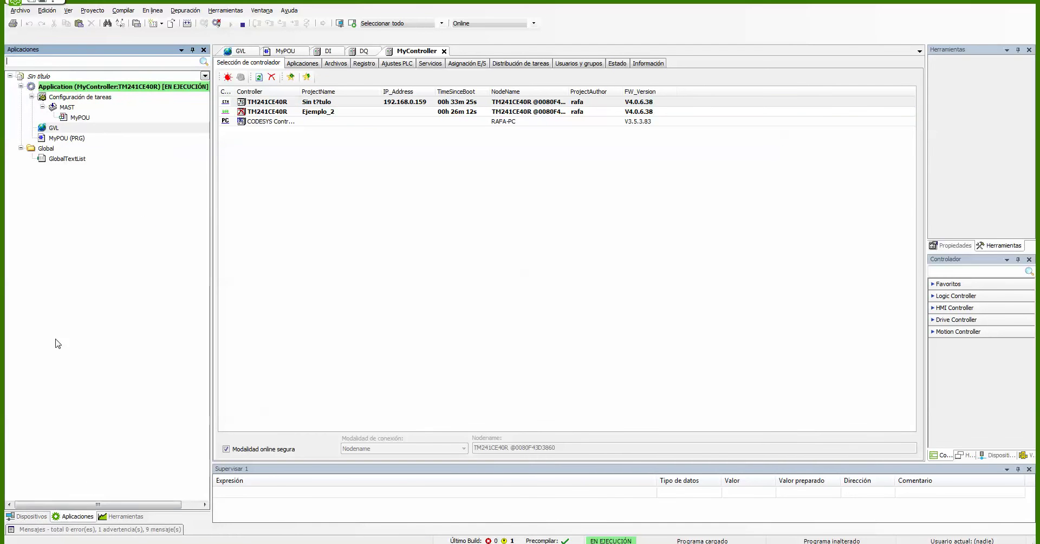
pyautogui.click(124, 518)
pyautogui.doubleClick(54, 117)
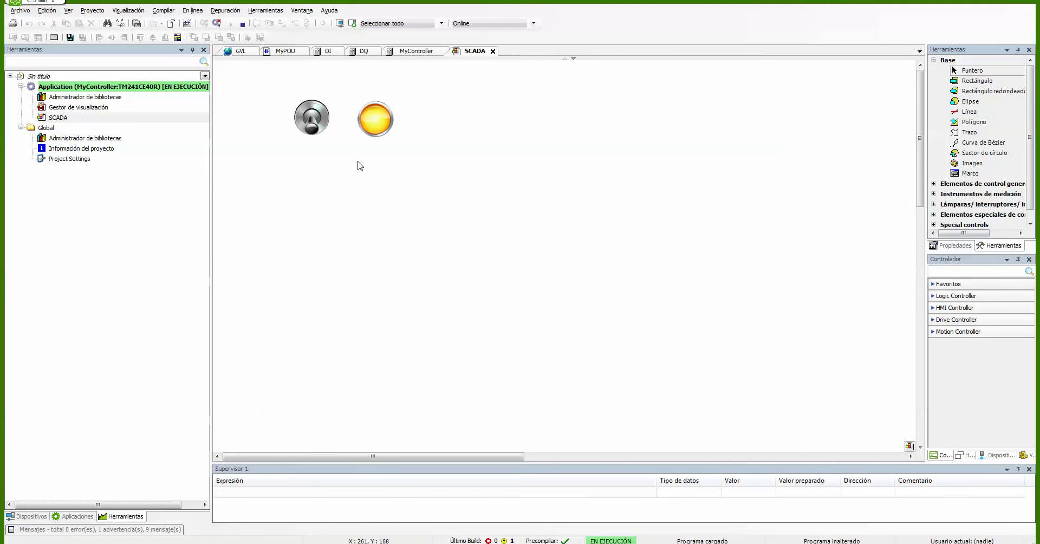
pyautogui.click(312, 124)
pyautogui.click(312, 126)
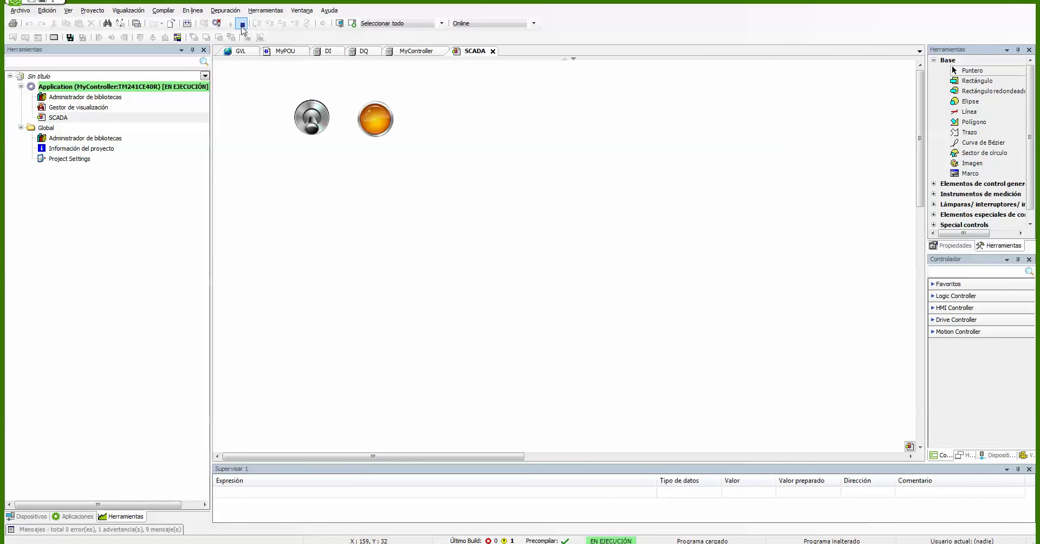
# Step: Stop the running application on the controller and start it again, confirming both operations
pyautogui.click(241, 24)
pyautogui.click(537, 311)
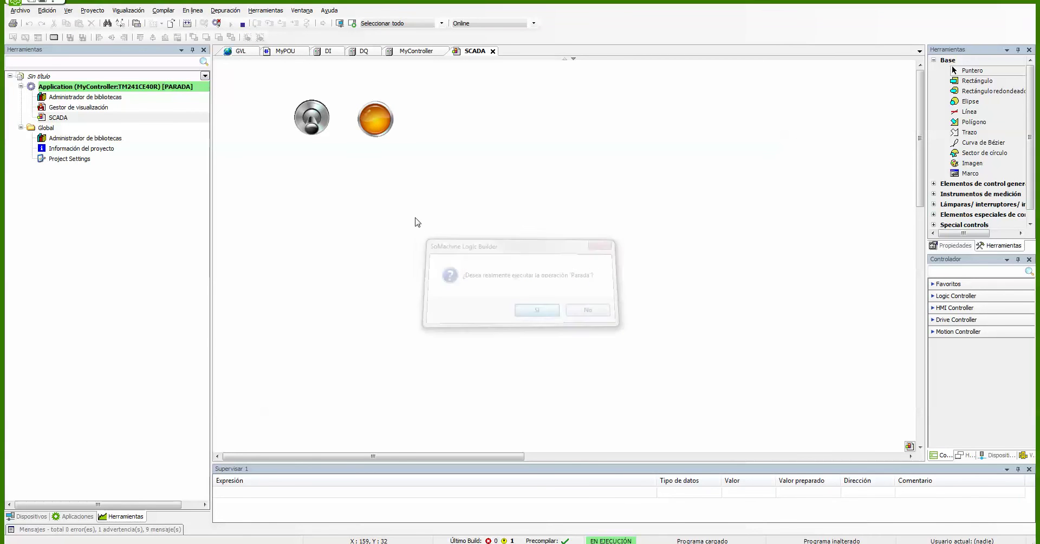
pyautogui.click(231, 24)
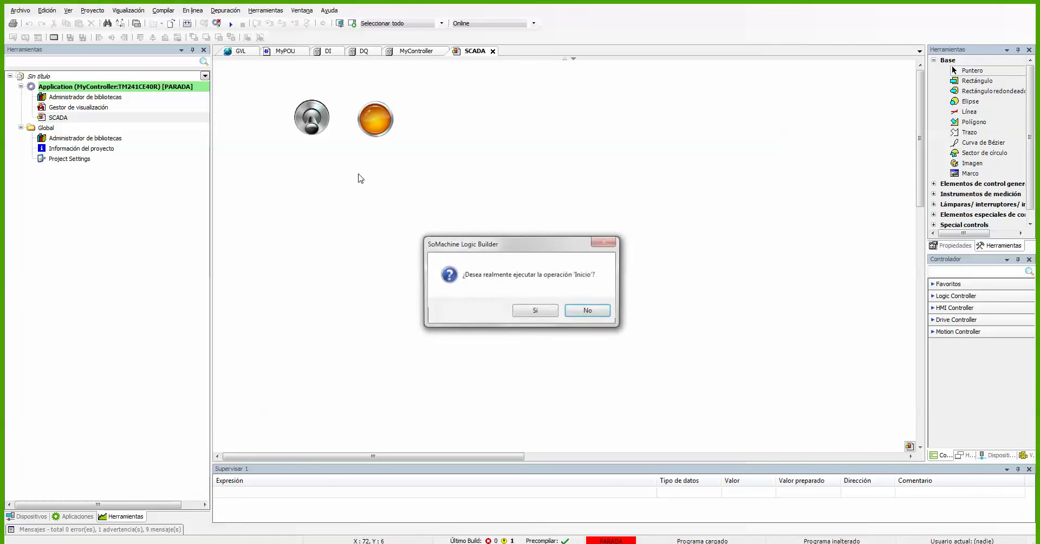
pyautogui.click(536, 310)
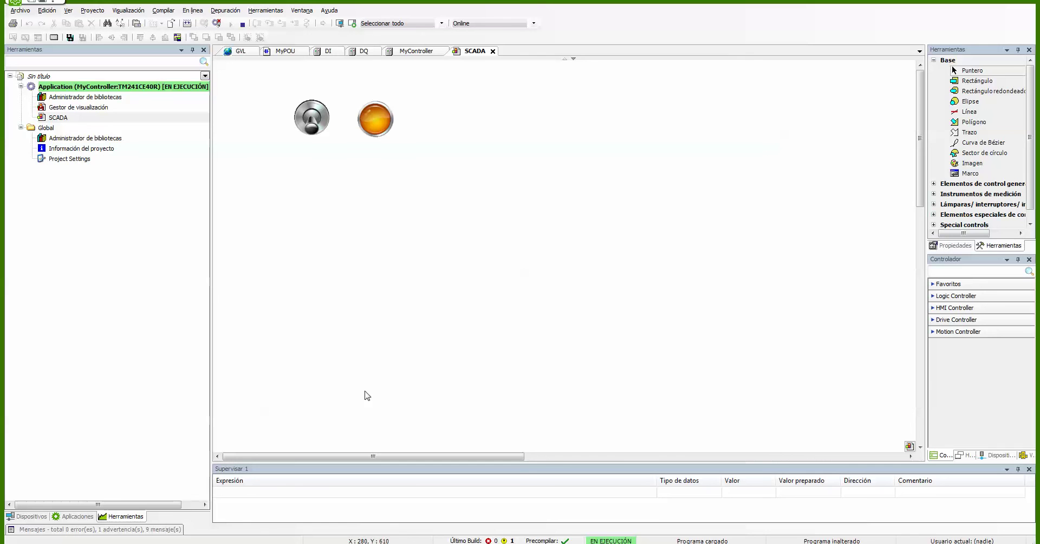
# Step: Return to MyController's controller list and check the IP address of the Ethernet-connected TM241CE40R
pyautogui.hotkey('ctrl', 'Tab')
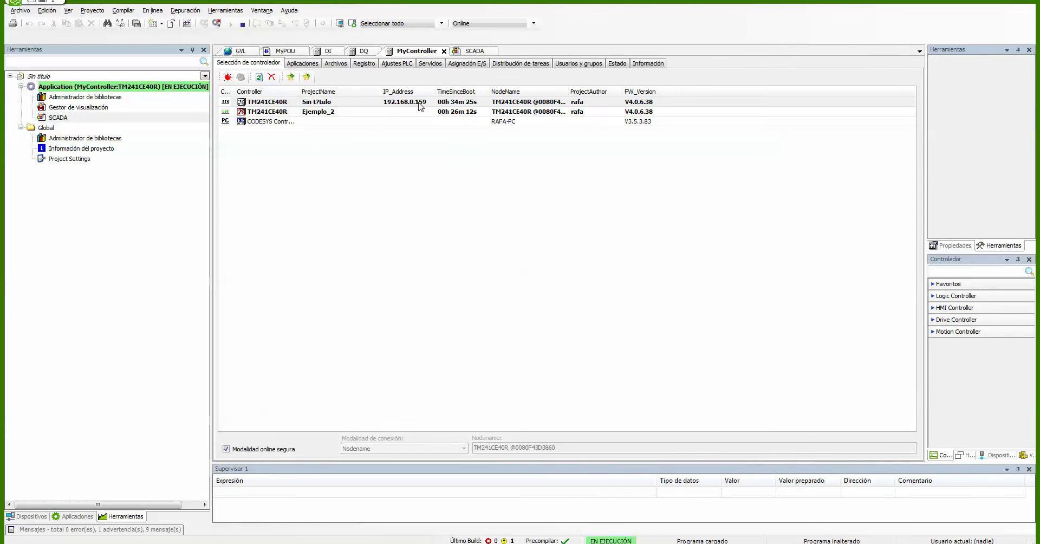
pyautogui.moveTo(428, 104)
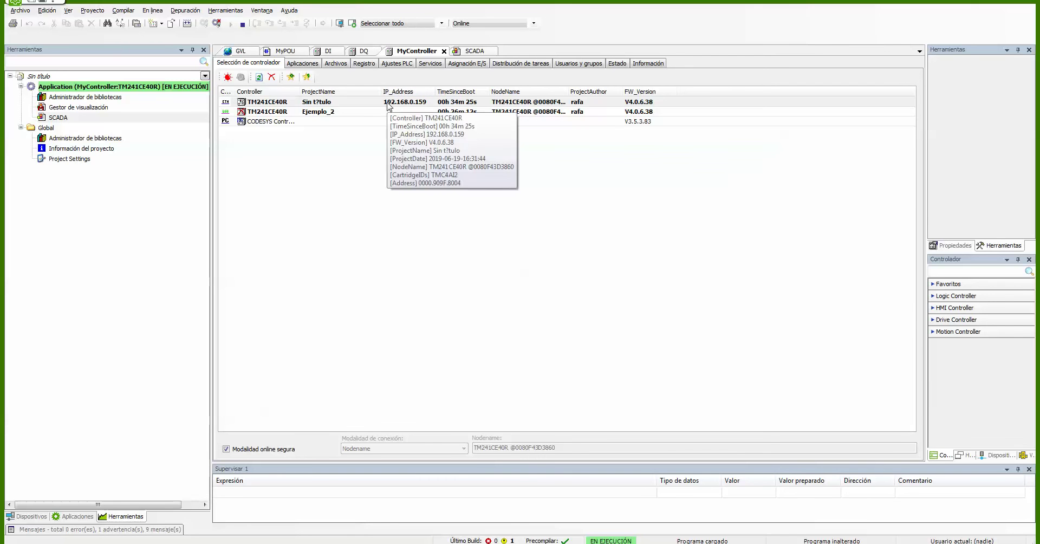
pyautogui.click(420, 105)
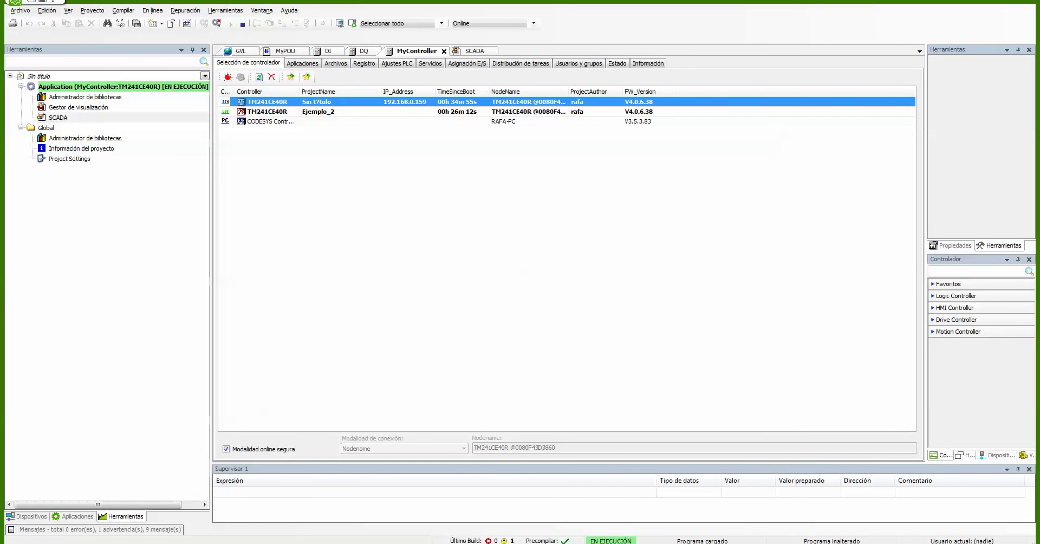
# Step: Switch to the browser and log in to the controller's web page at 192.168.0.159 as USER with the account password
pyautogui.hotkey('alt', 'Tab')
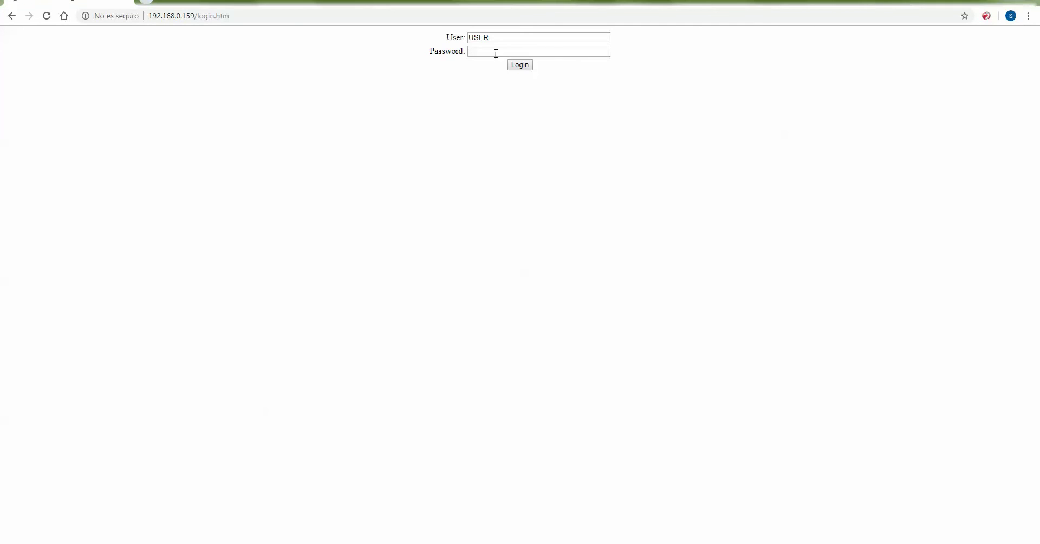
pyautogui.click(496, 53)
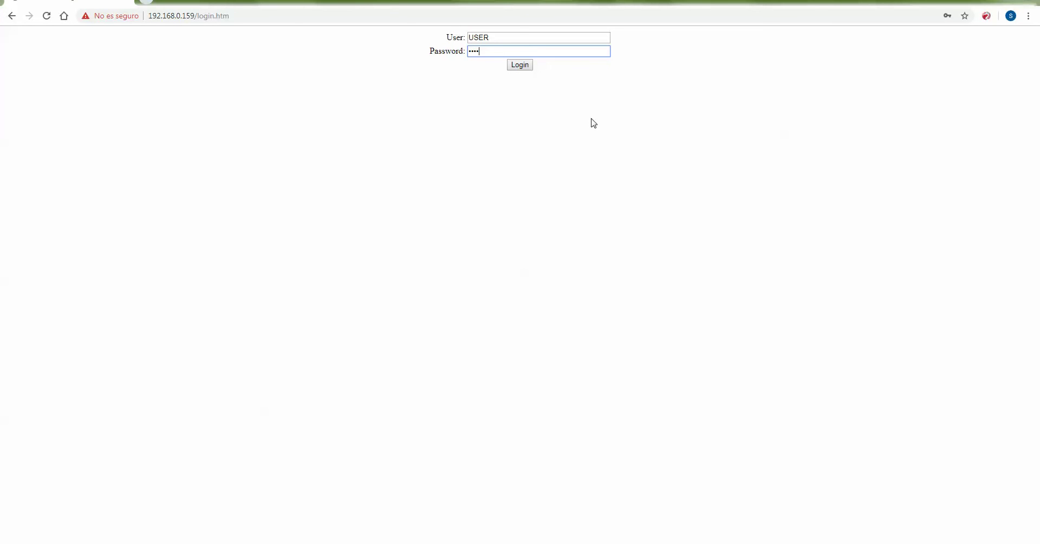
pyautogui.click(520, 65)
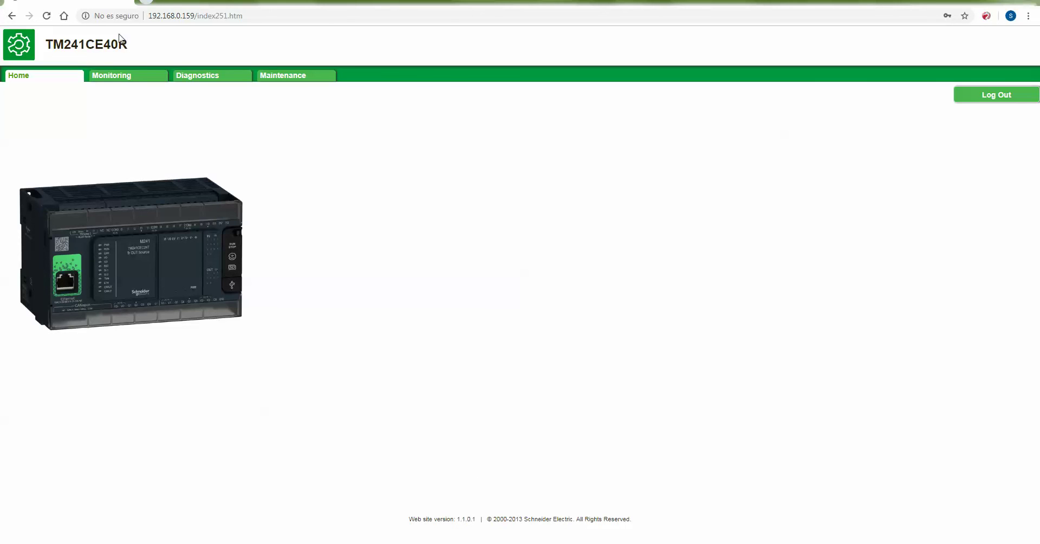
# Step: Examine the Monitoring, Data Parameters, Diagnostics and Maintenance sections of the controller's web server, then return to Home
pyautogui.click(121, 79)
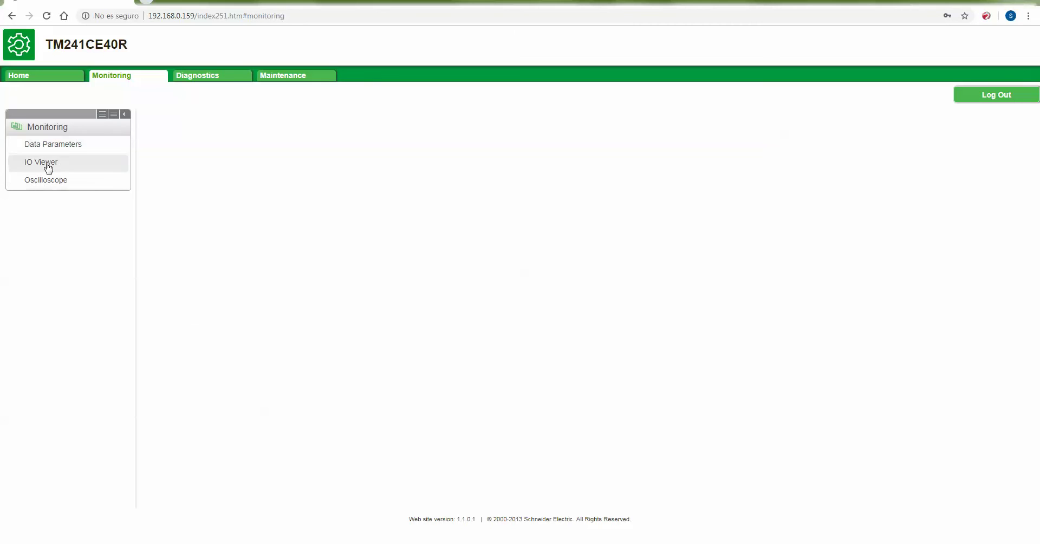
pyautogui.click(52, 149)
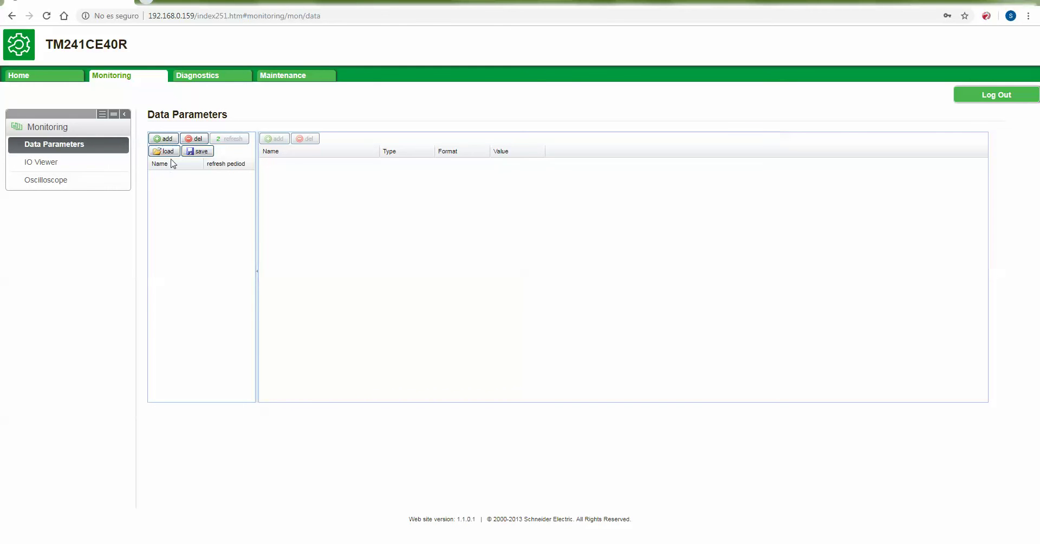
pyautogui.click(198, 82)
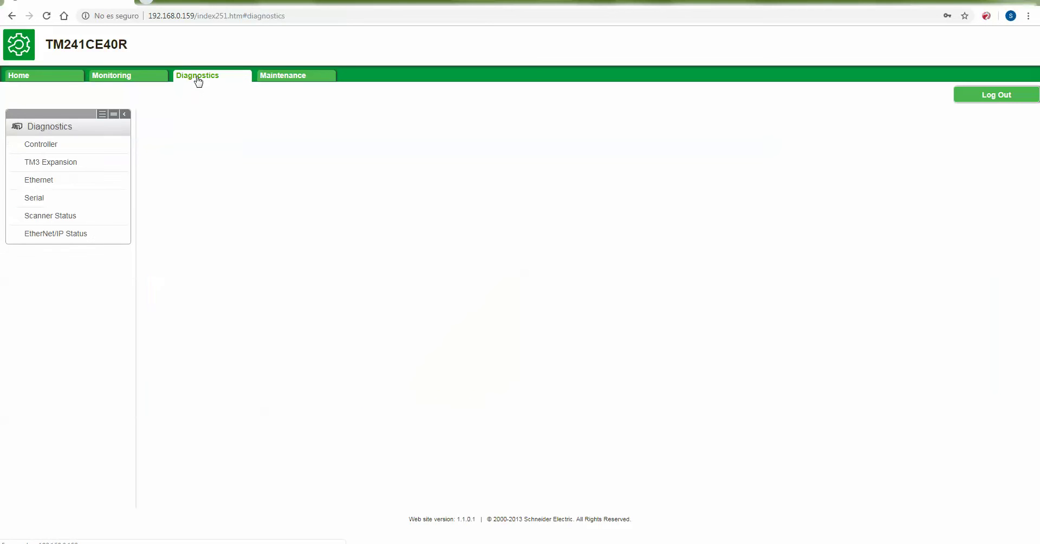
pyautogui.click(295, 79)
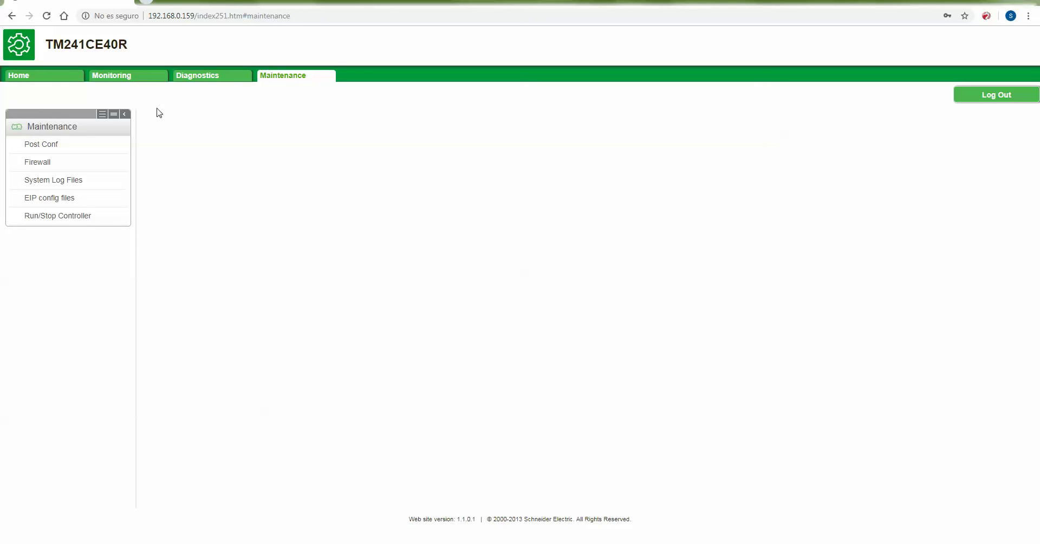
pyautogui.click(190, 76)
pyautogui.click(130, 75)
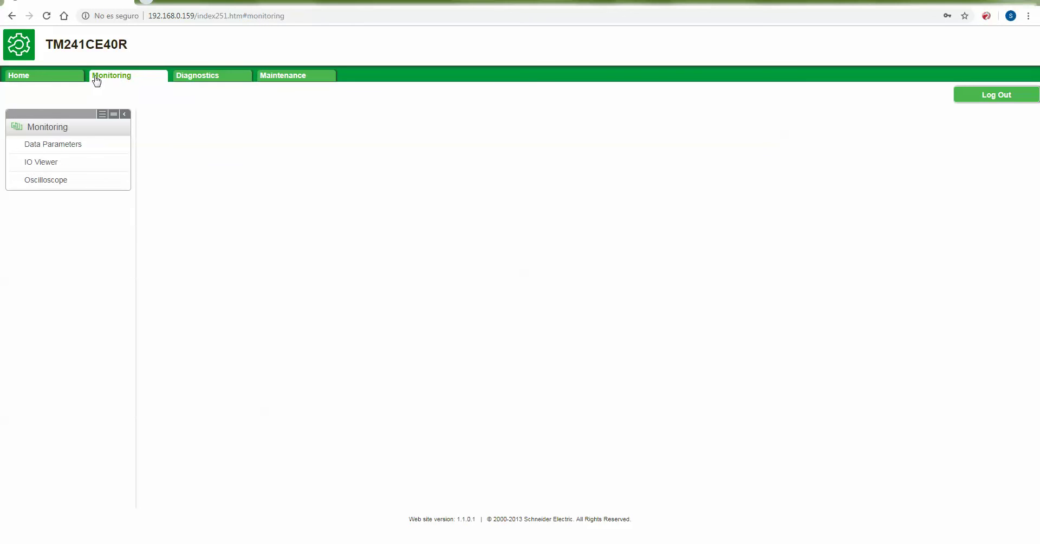
pyautogui.click(46, 77)
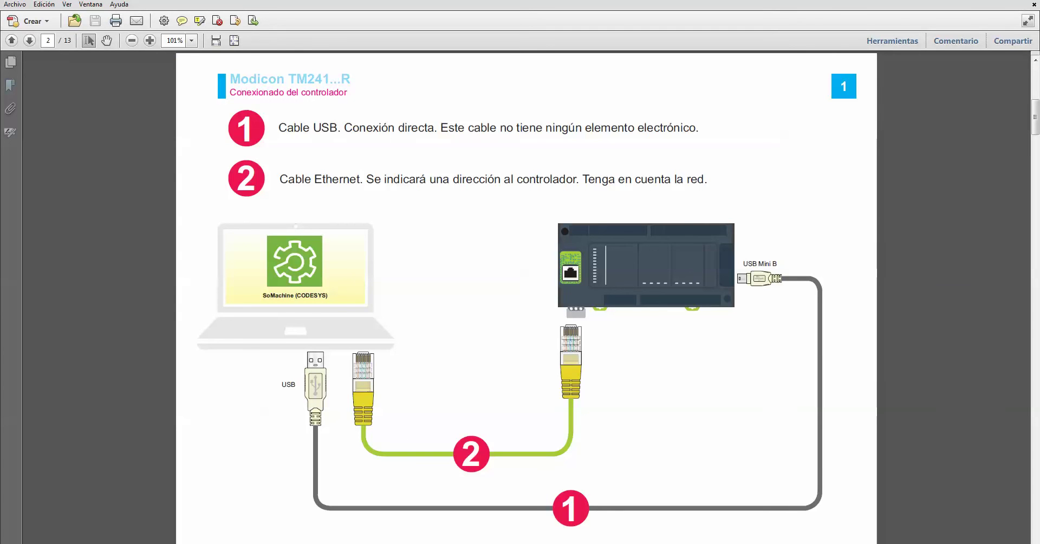
pyautogui.moveTo(258, 543)
pyautogui.moveTo(70, 543)
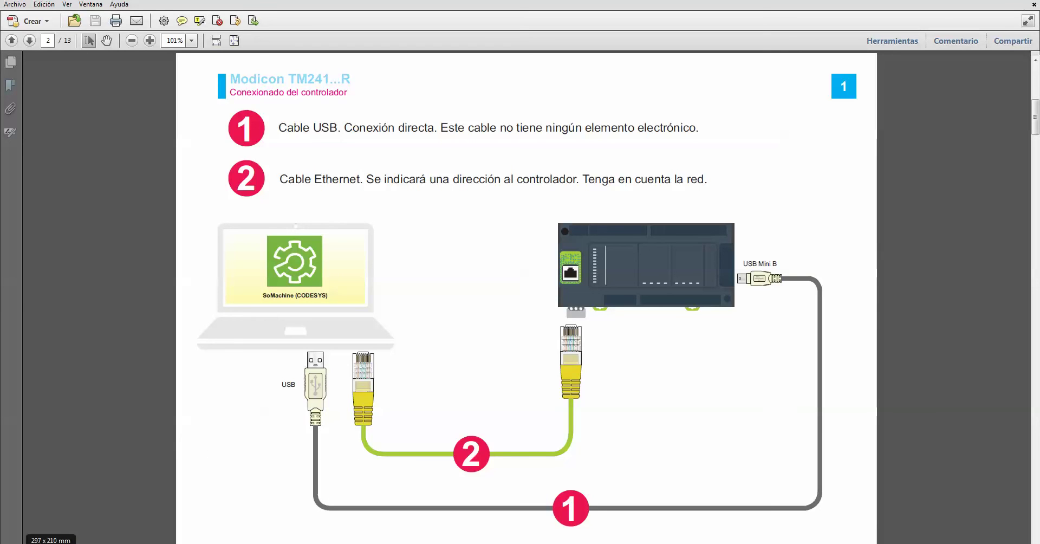